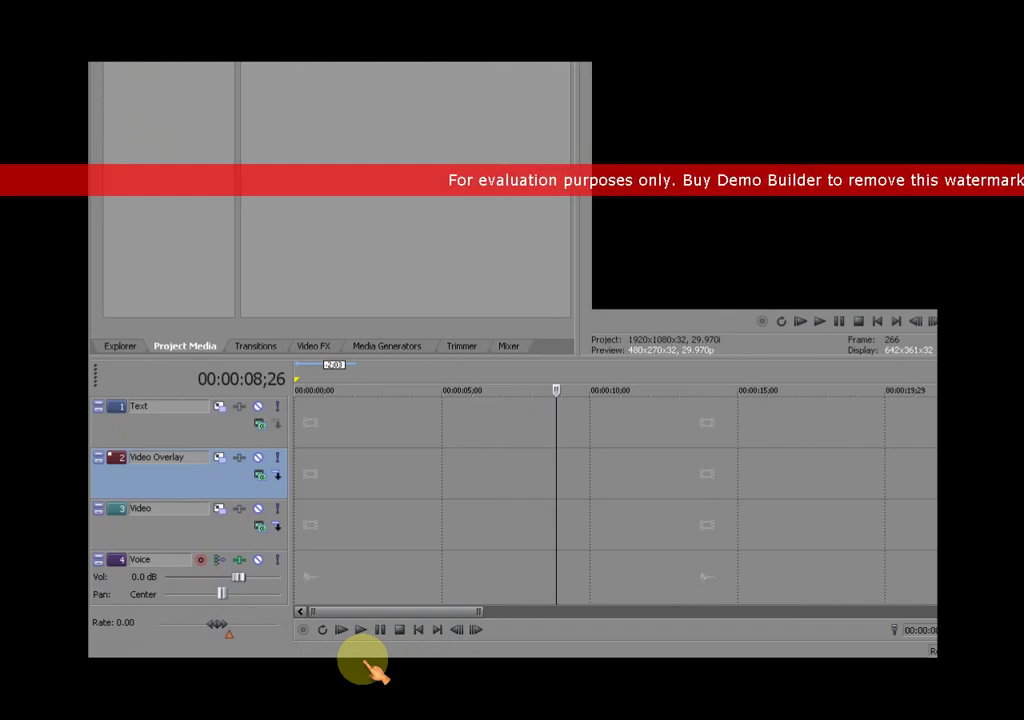
key(alt+Tab)
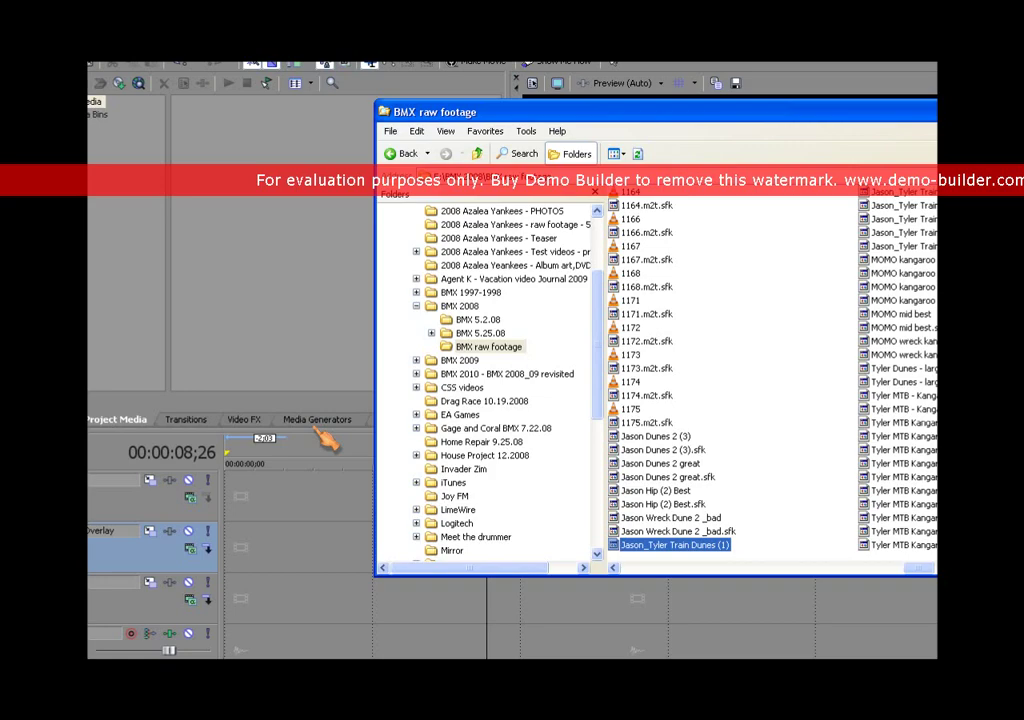
drag(330, 440, 200, 351)
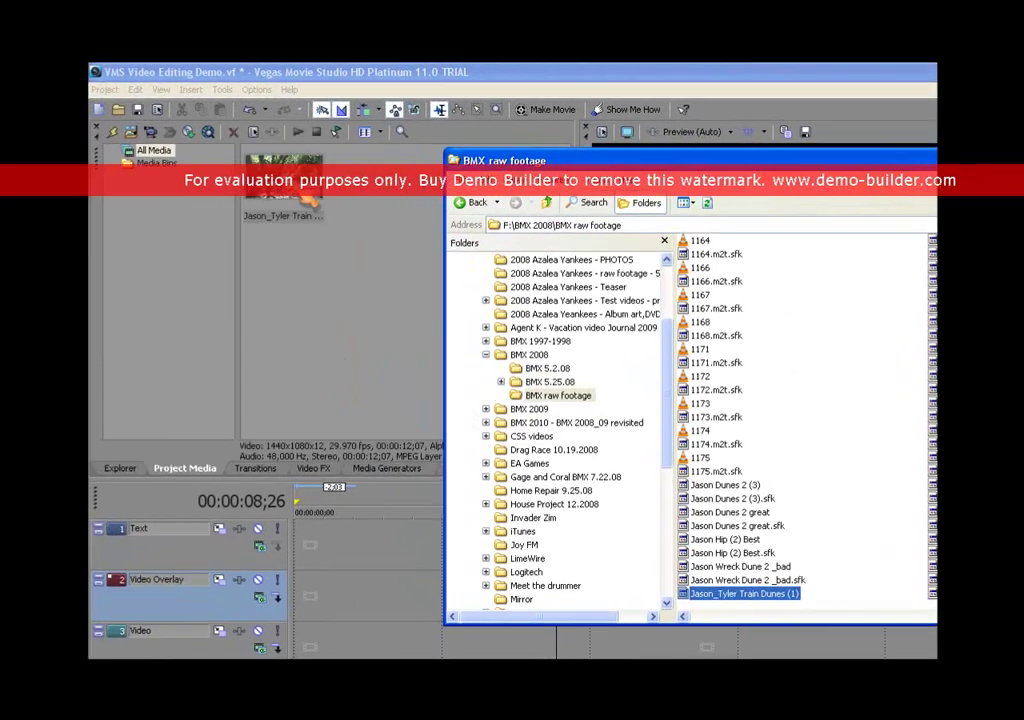
click(275, 403)
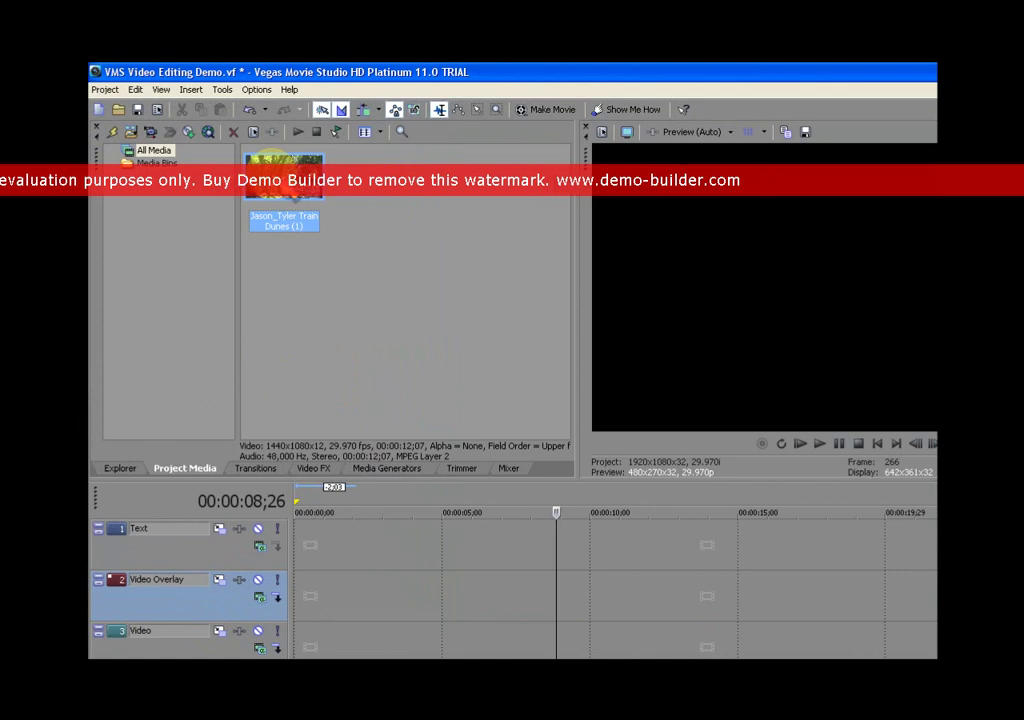
right_click(276, 191)
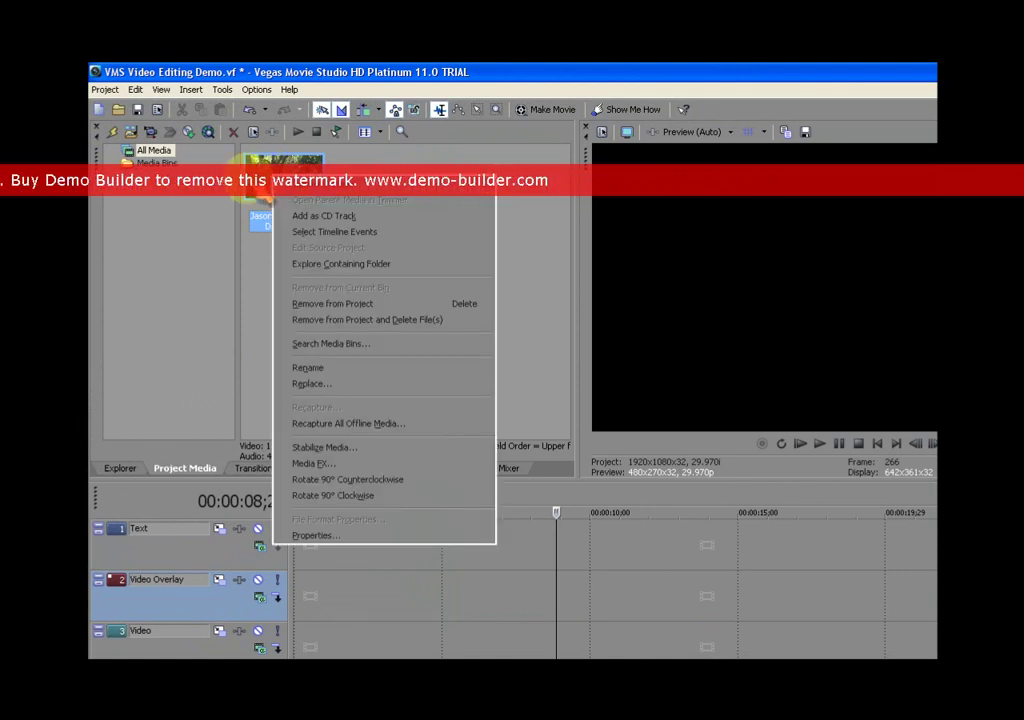
click(285, 195)
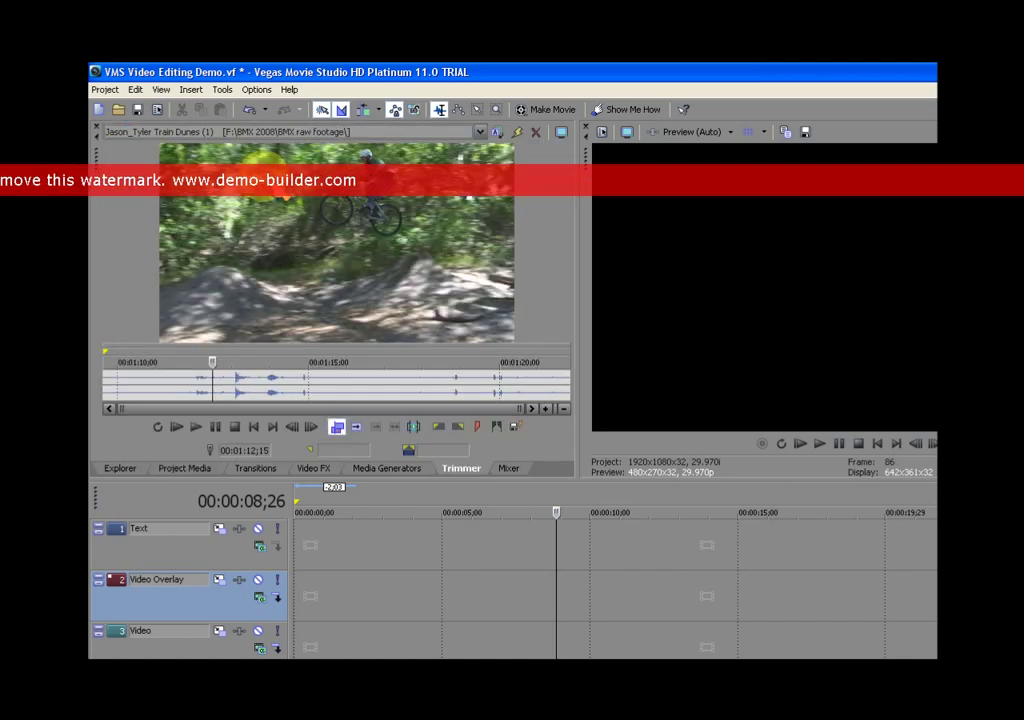
click(182, 390)
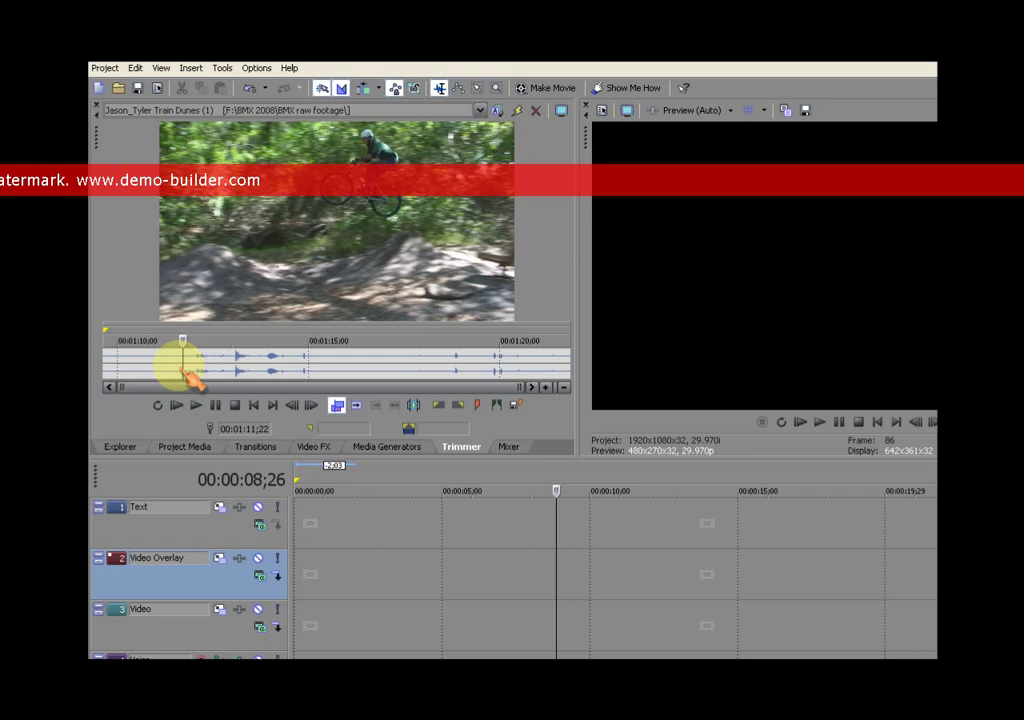
drag(185, 372, 305, 380)
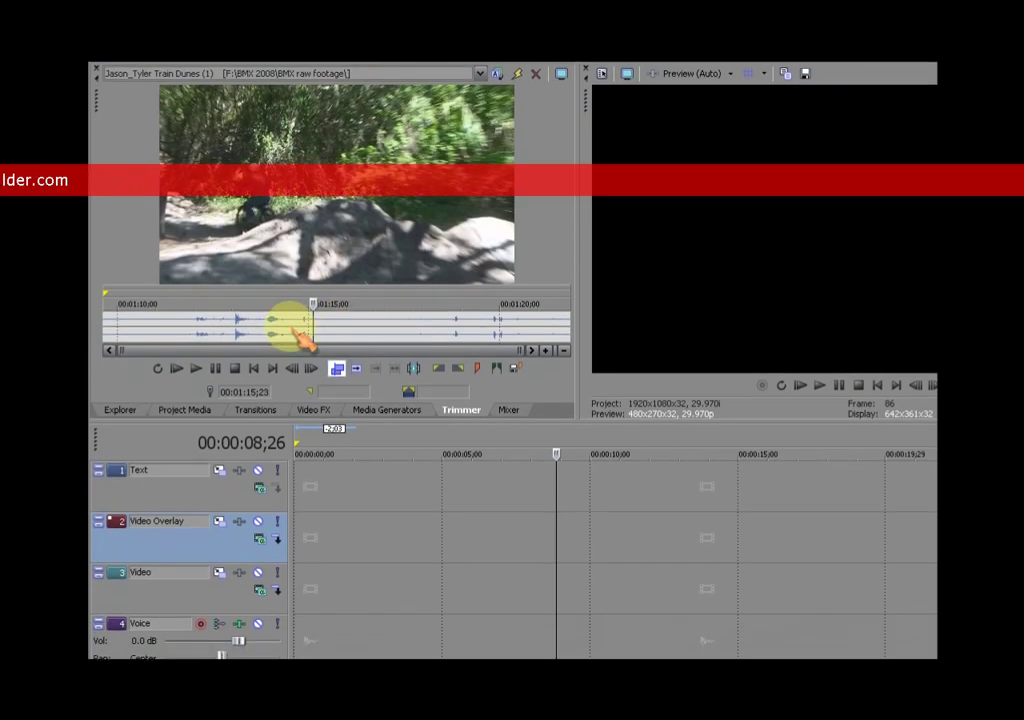
drag(296, 332, 436, 303)
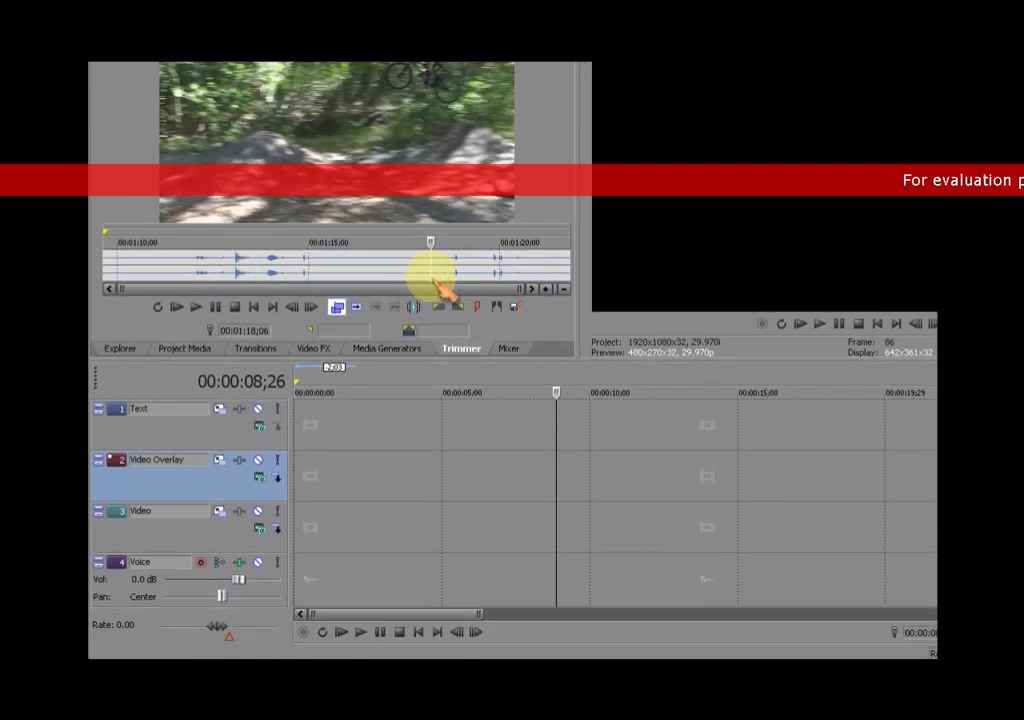
click(389, 512)
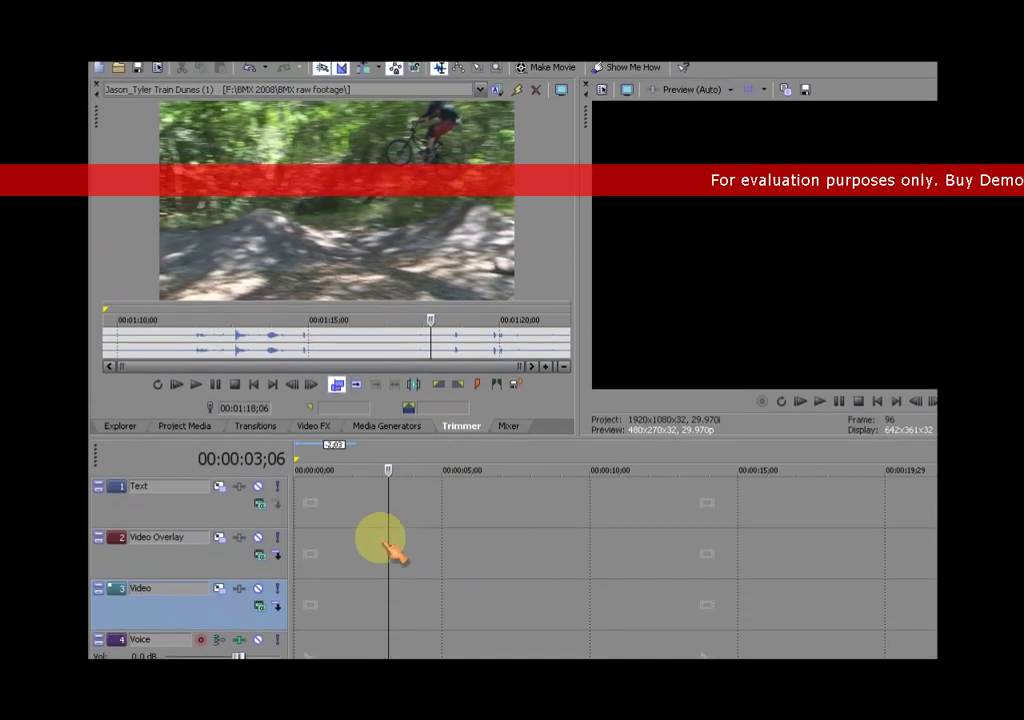
drag(437, 366, 233, 366)
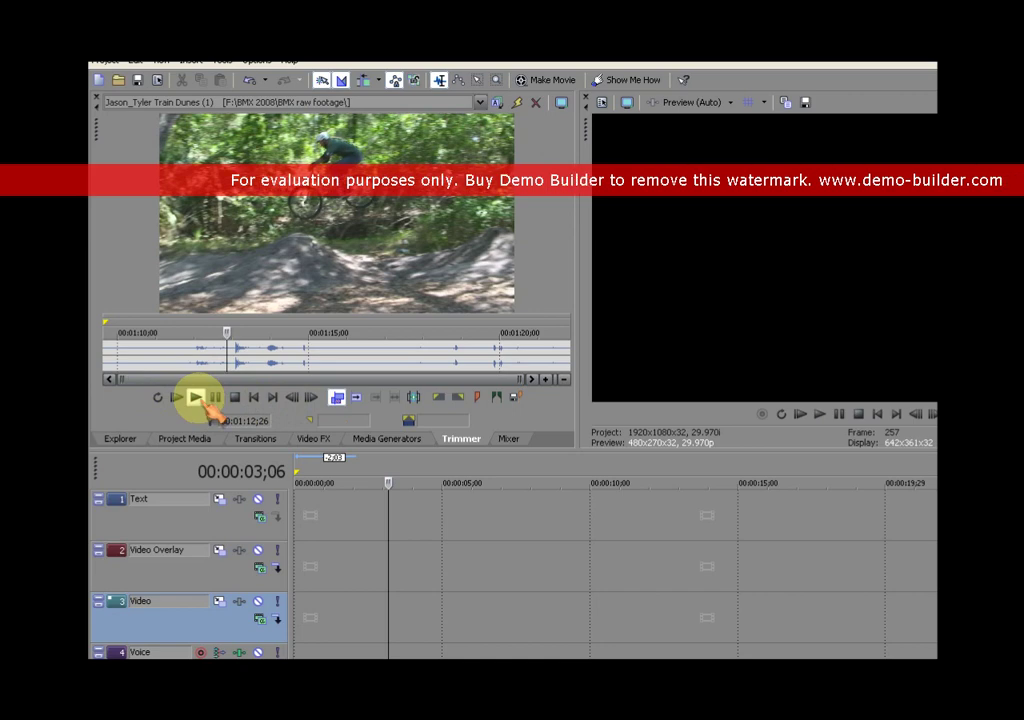
click(196, 397)
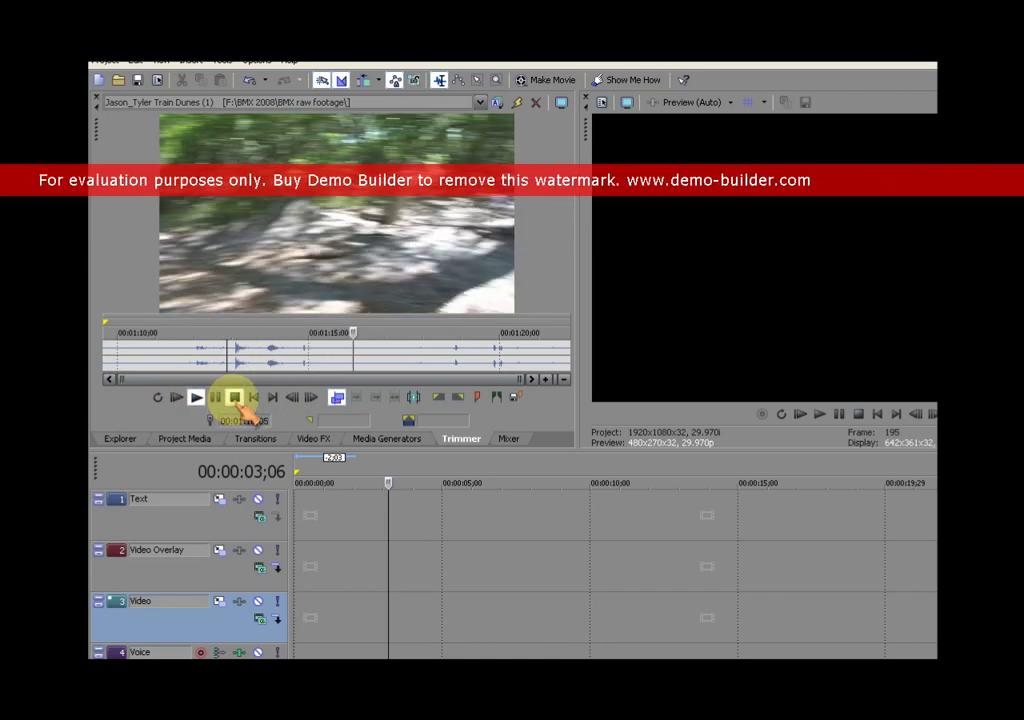
click(238, 404)
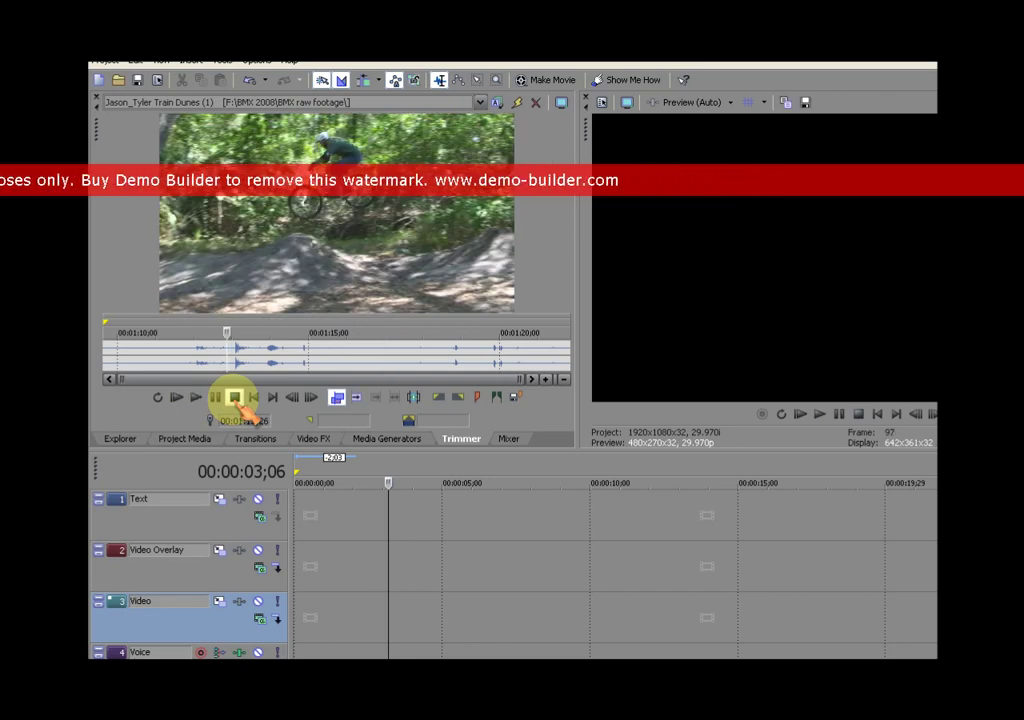
key(space)
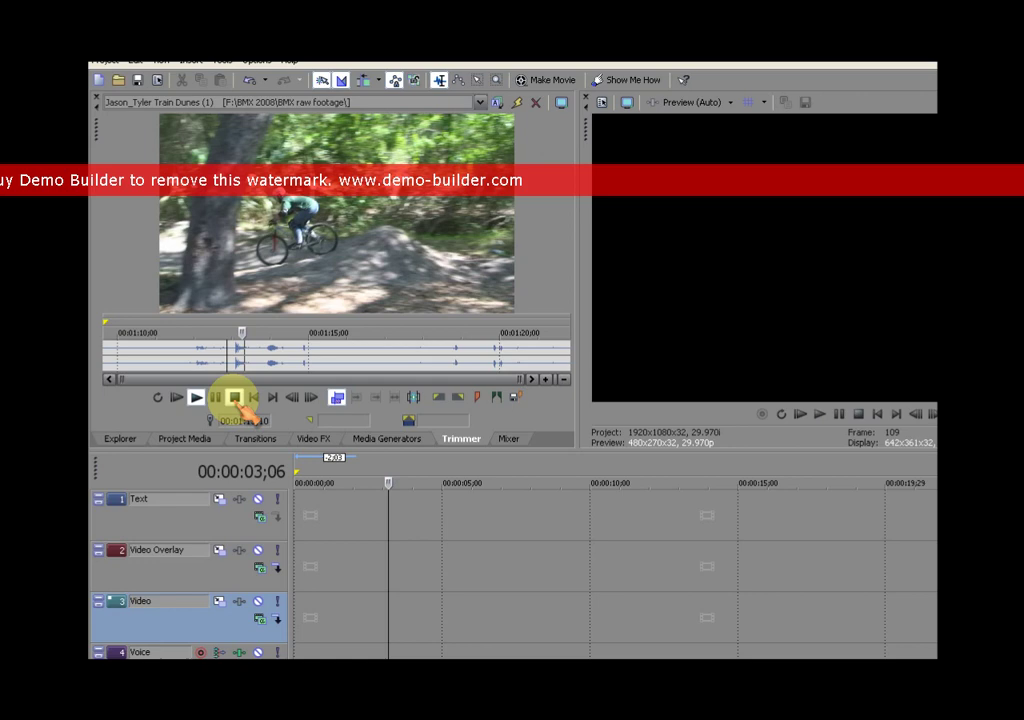
click(236, 398)
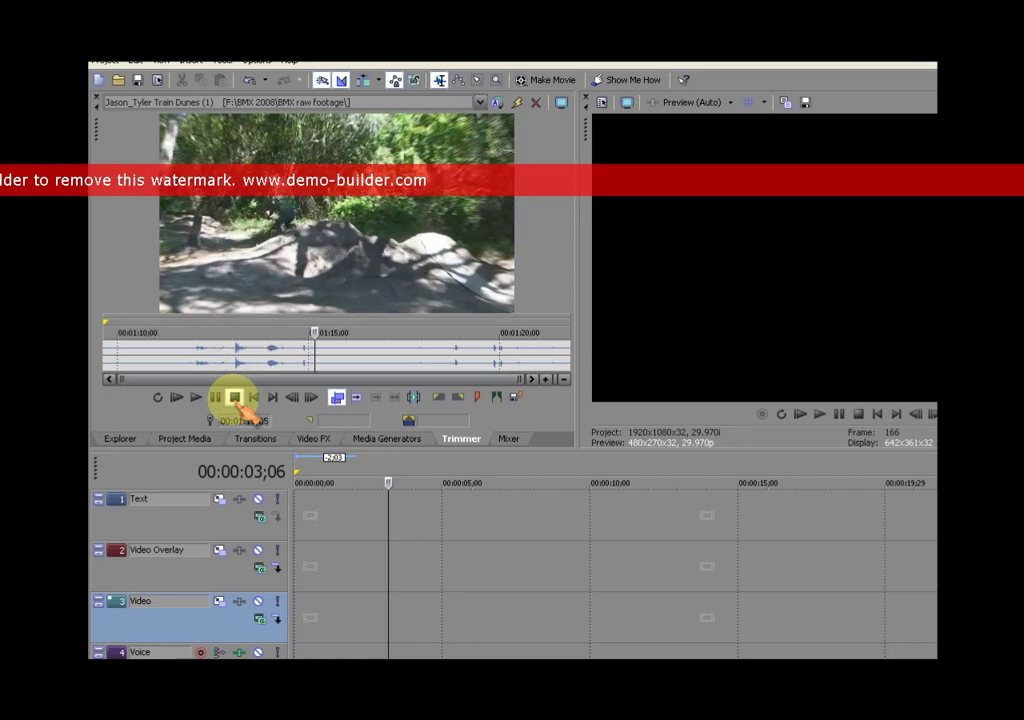
click(313, 362)
drag(313, 362, 190, 372)
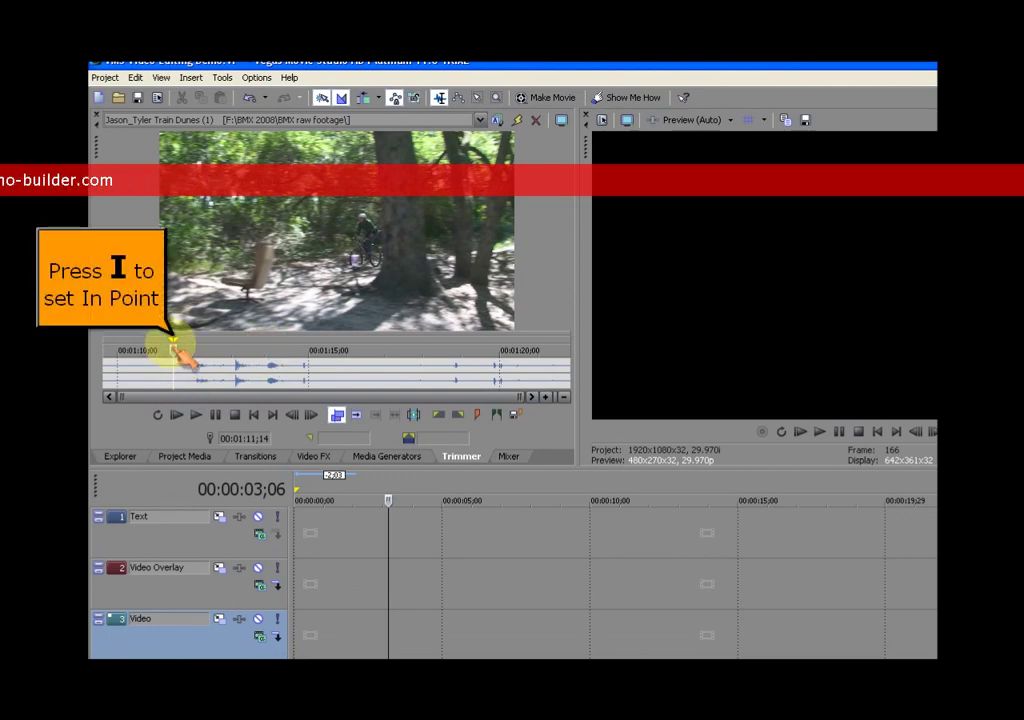
- Mark the first jump with an in point at 00:01:11;14 and an out point at 00:01:13;15
key(i)
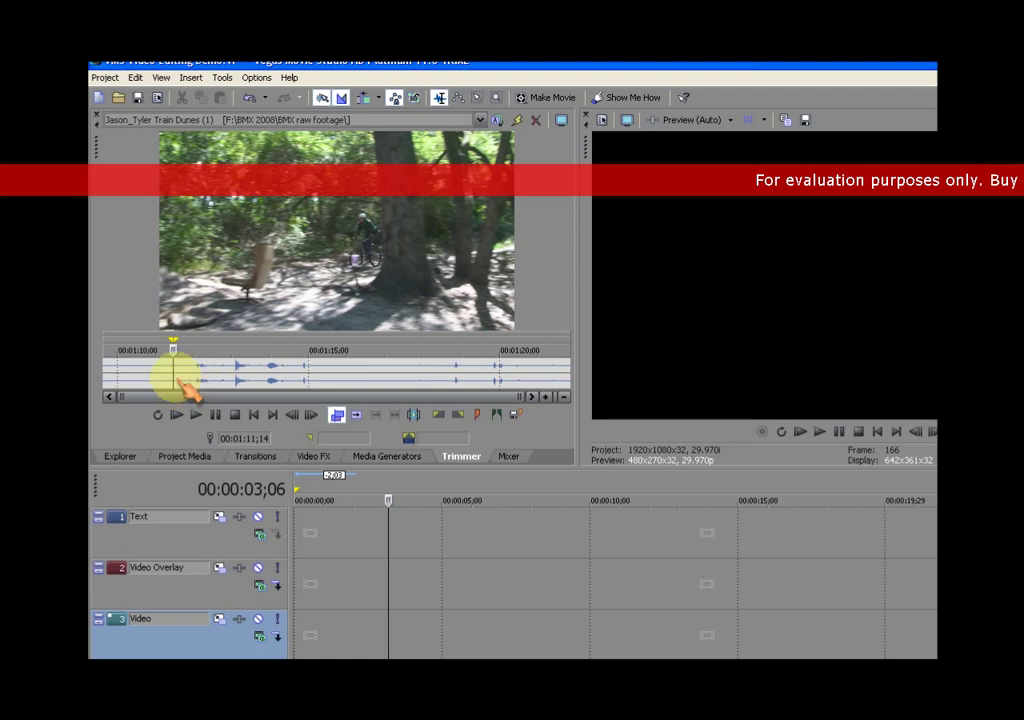
drag(185, 385, 271, 397)
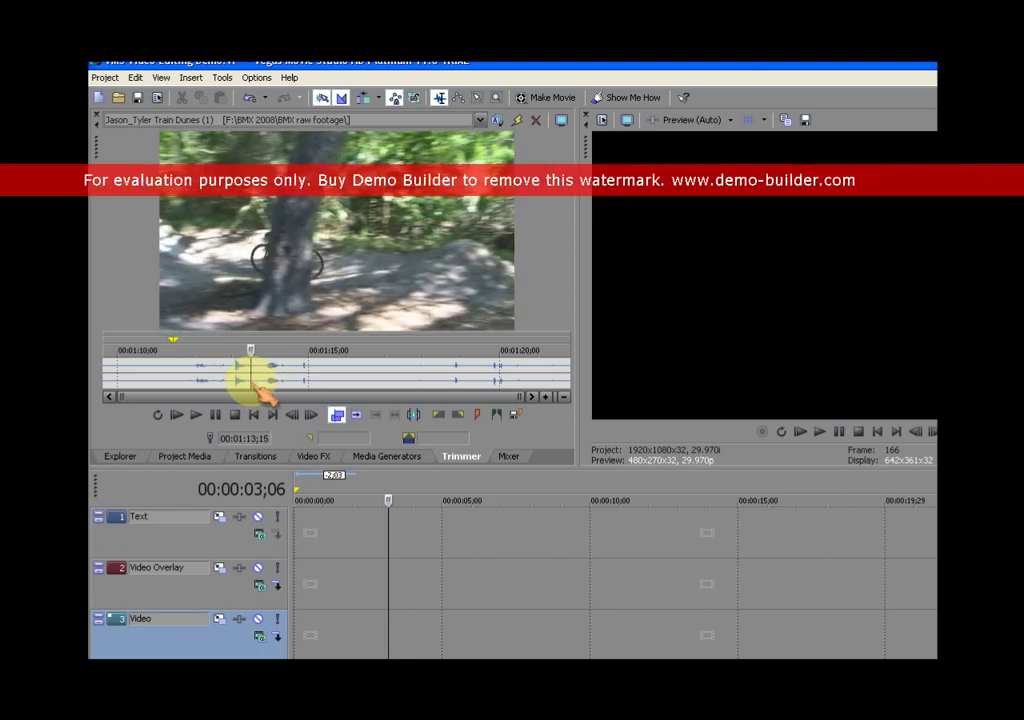
key(o)
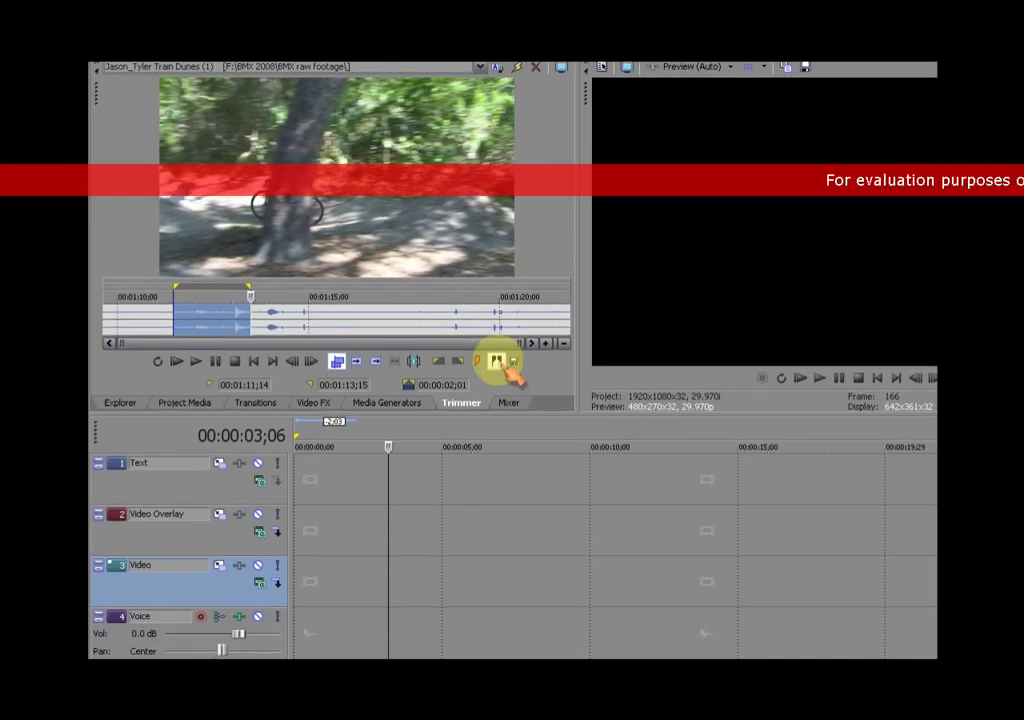
- Save the 00:01:11;14–00:01:13;15 jump selection as a named Trimmer region
click(497, 362)
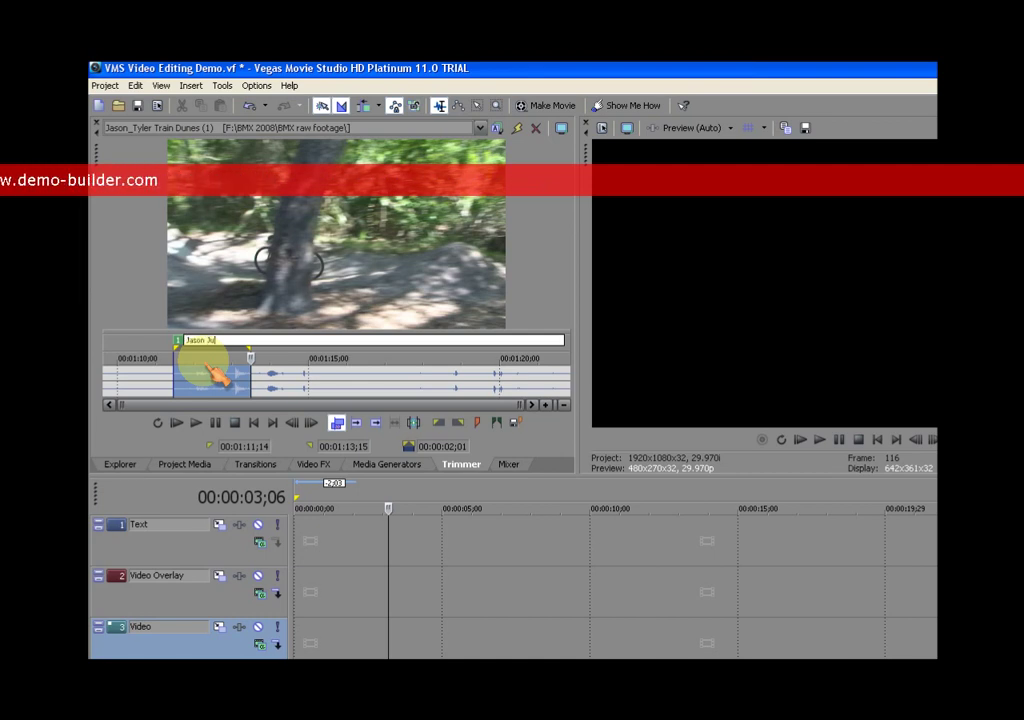
key(Return)
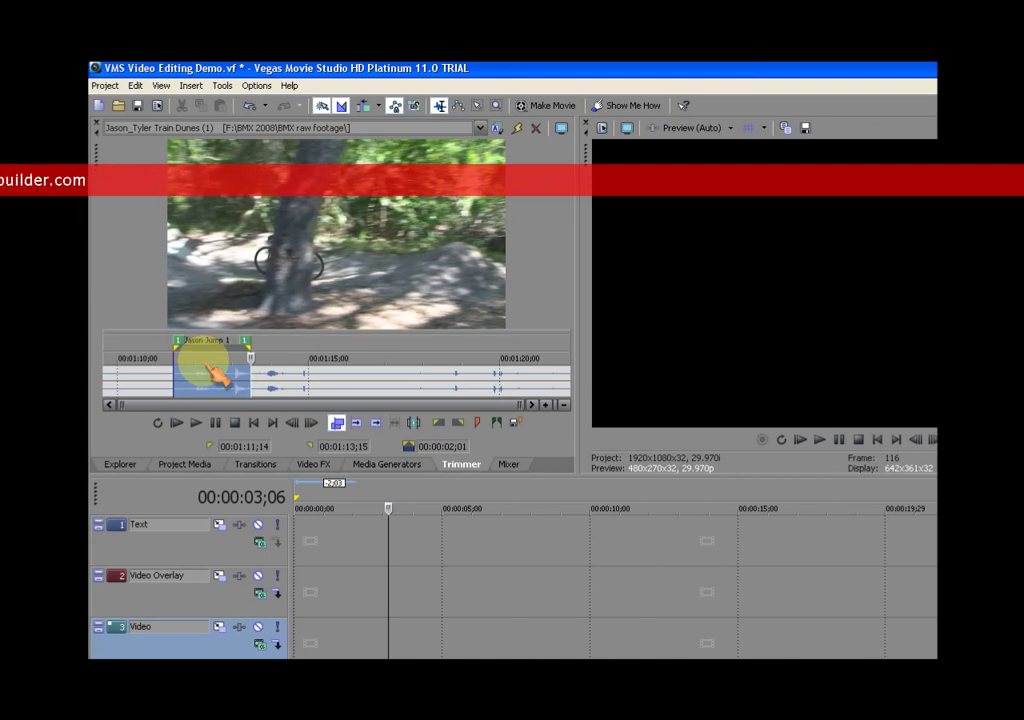
- Create a 00:00:02;01 'Jason Jump 1' subclip from the selection and view it in Project Media
click(413, 422)
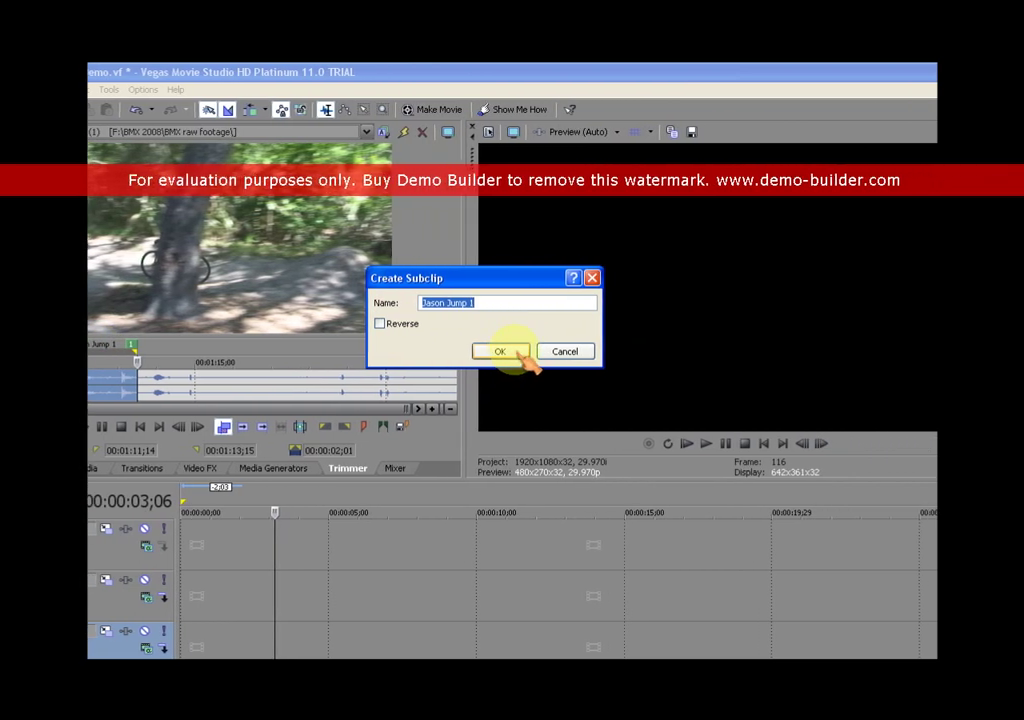
click(522, 354)
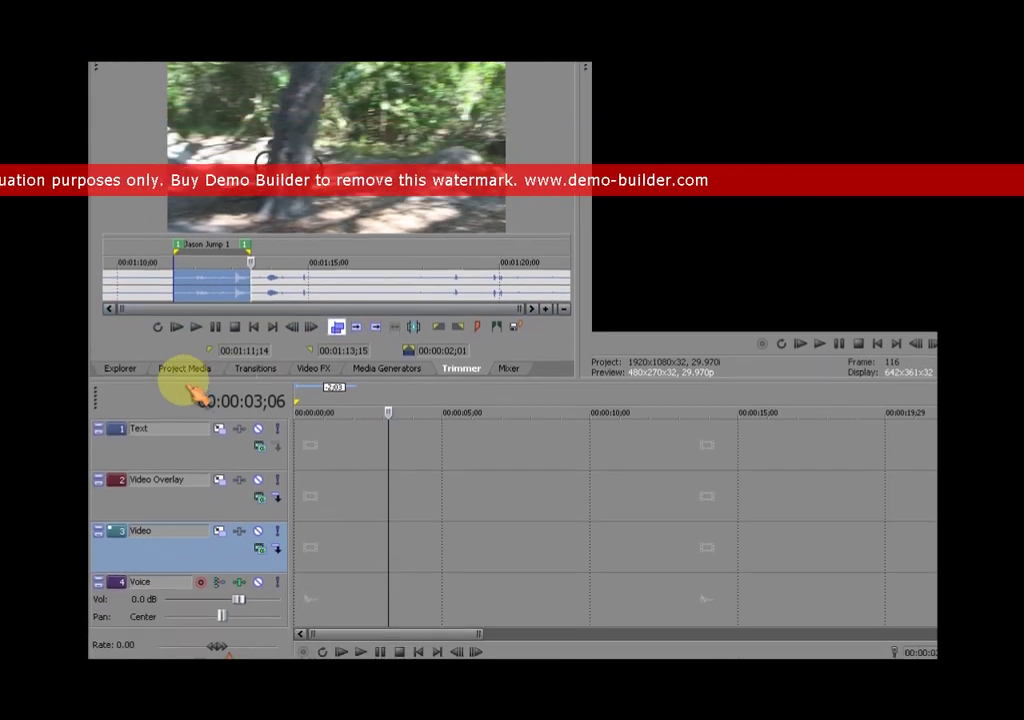
click(185, 369)
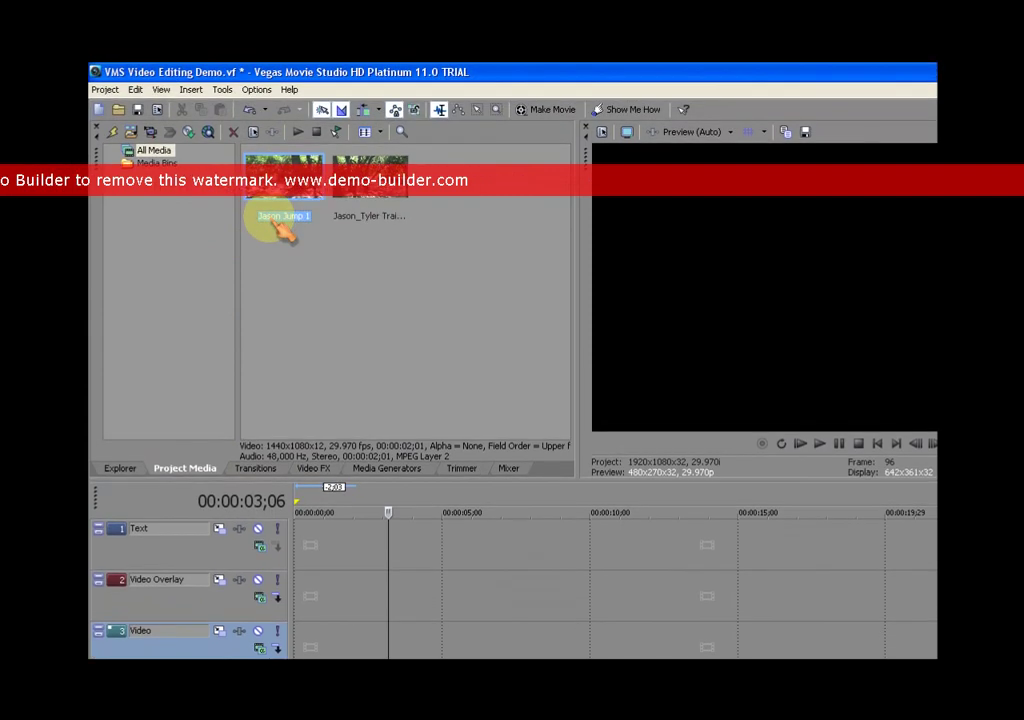
- Select 00:01:13;22 to 00:01:15;12 and add it as region 'Jason Jump 2'
click(463, 472)
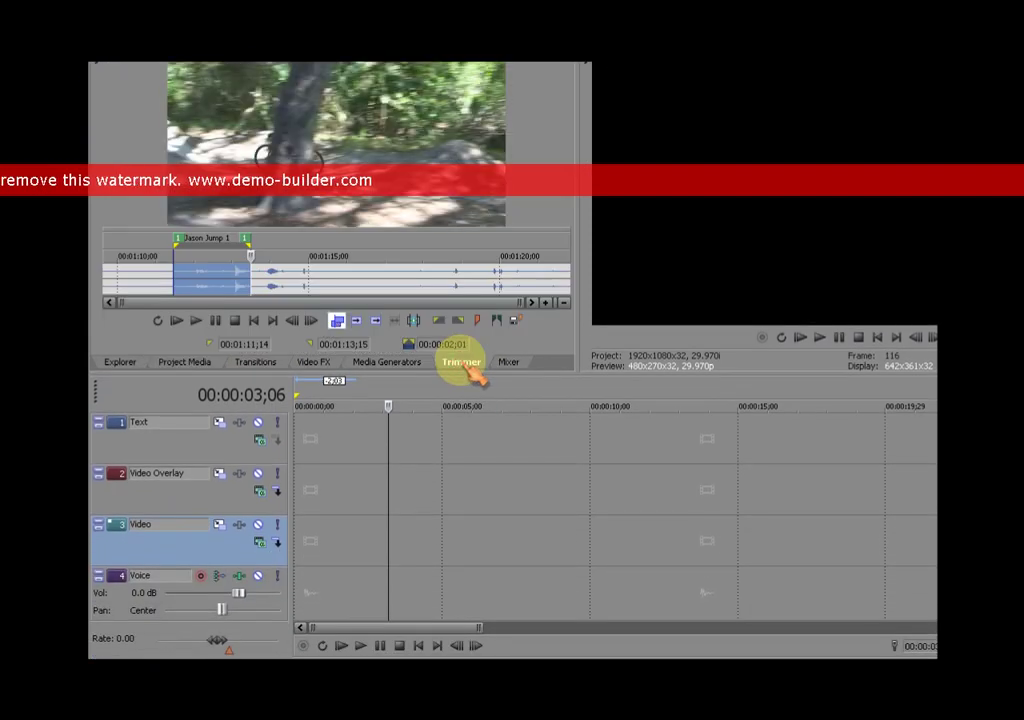
click(258, 275)
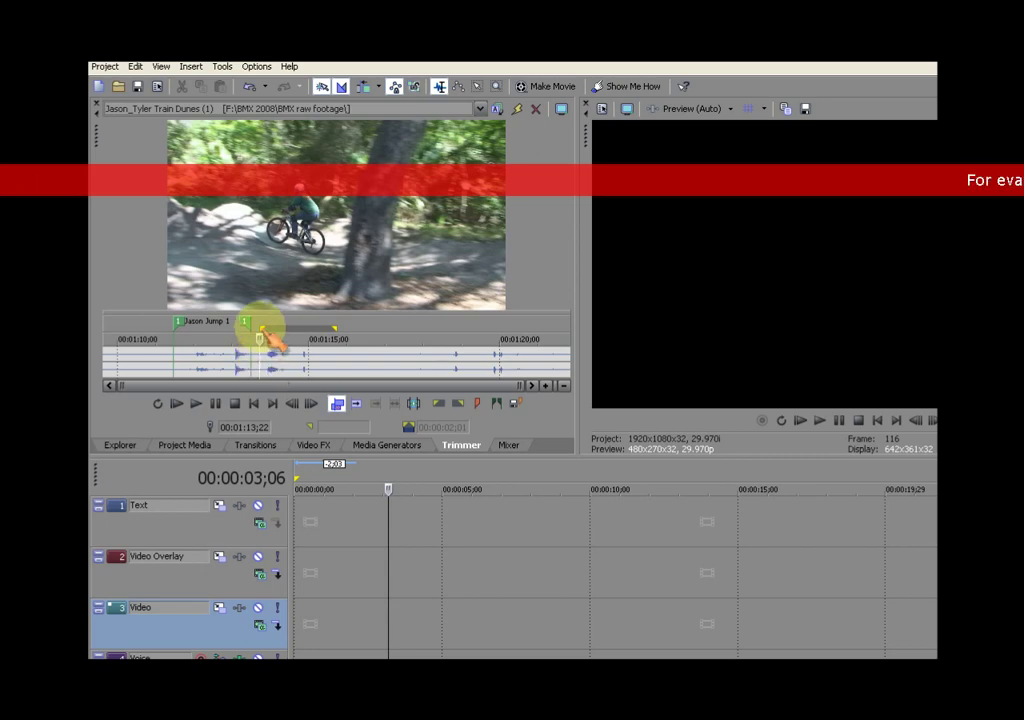
drag(266, 332, 326, 383)
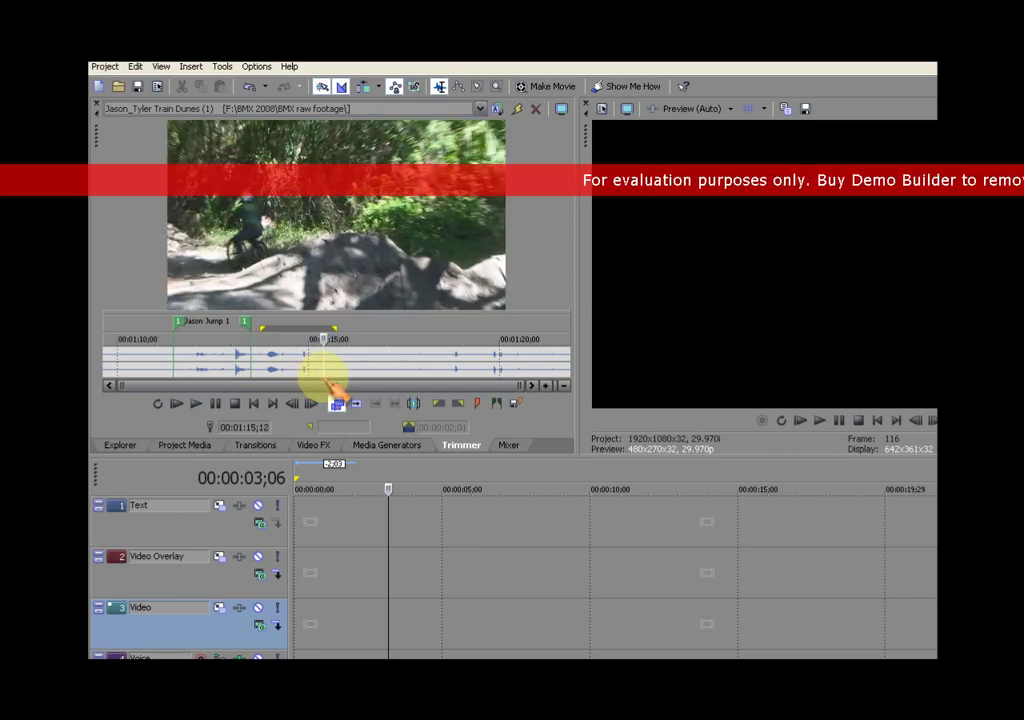
key(o)
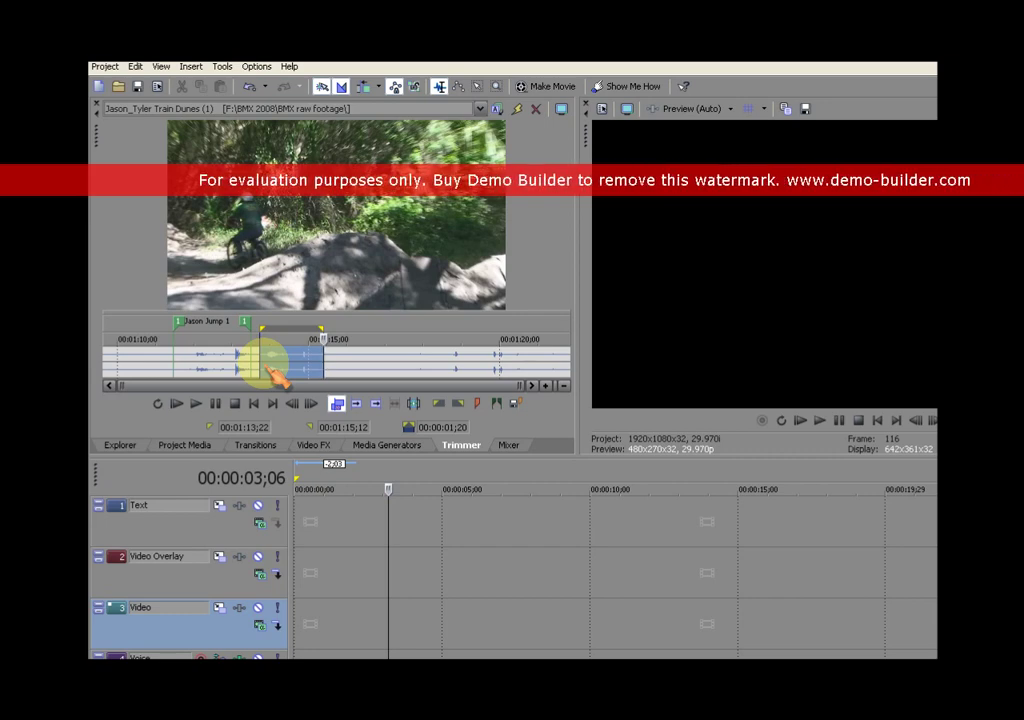
key(m)
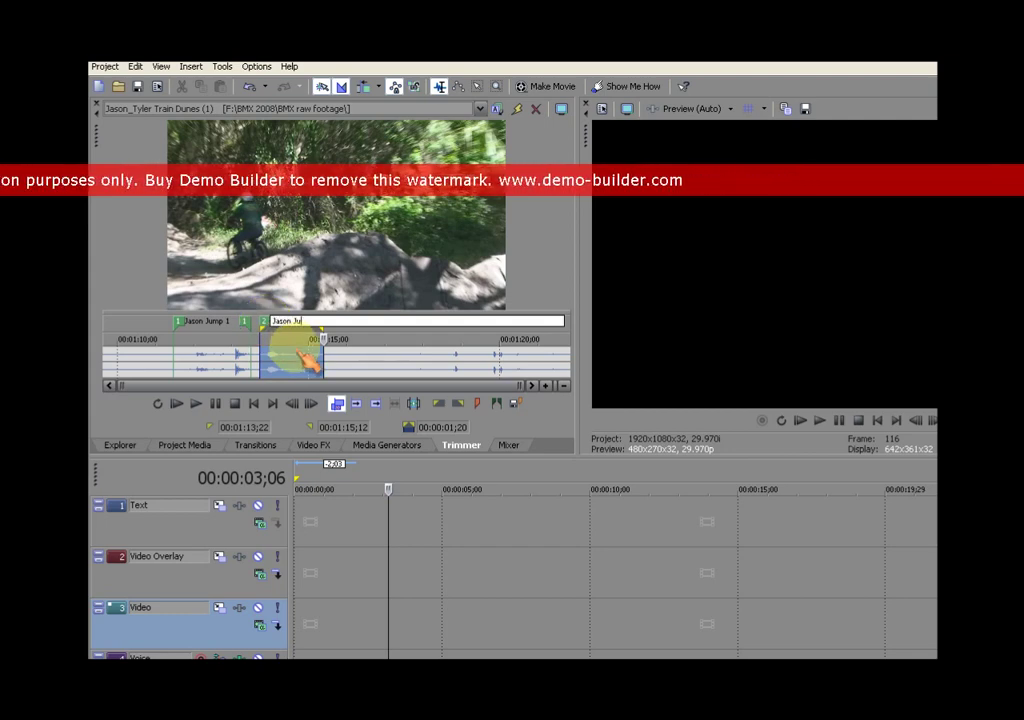
key(Return)
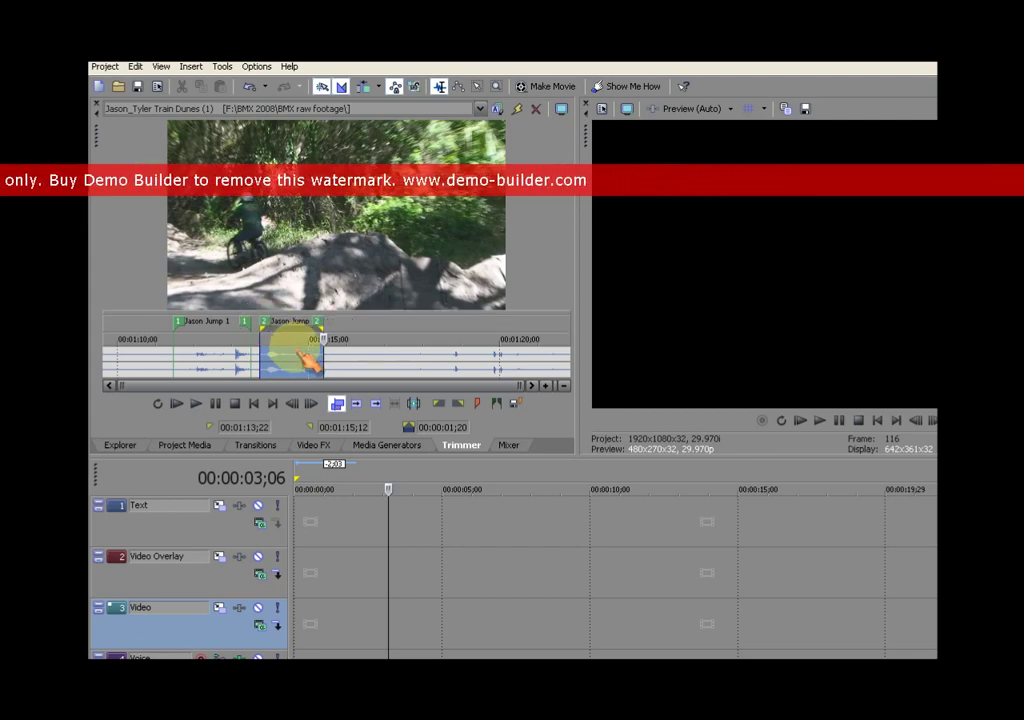
click(340, 358)
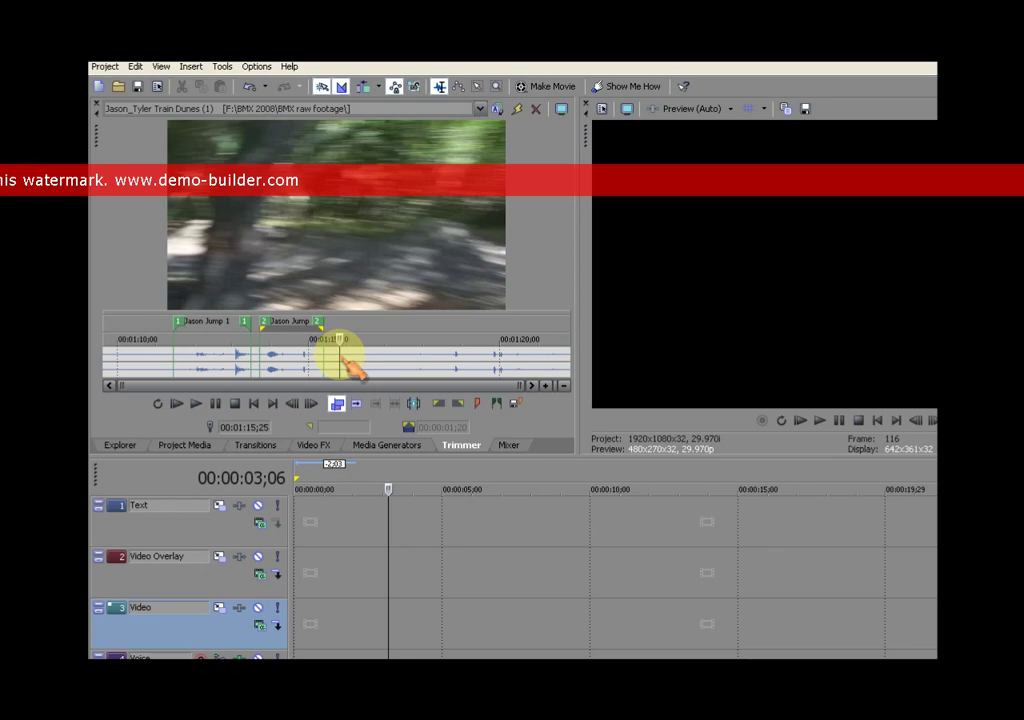
- Mark Tyler's jump from 00:01:17;09 to 00:01:19;20, a 00:00:02;11 span
drag(343, 357, 416, 372)
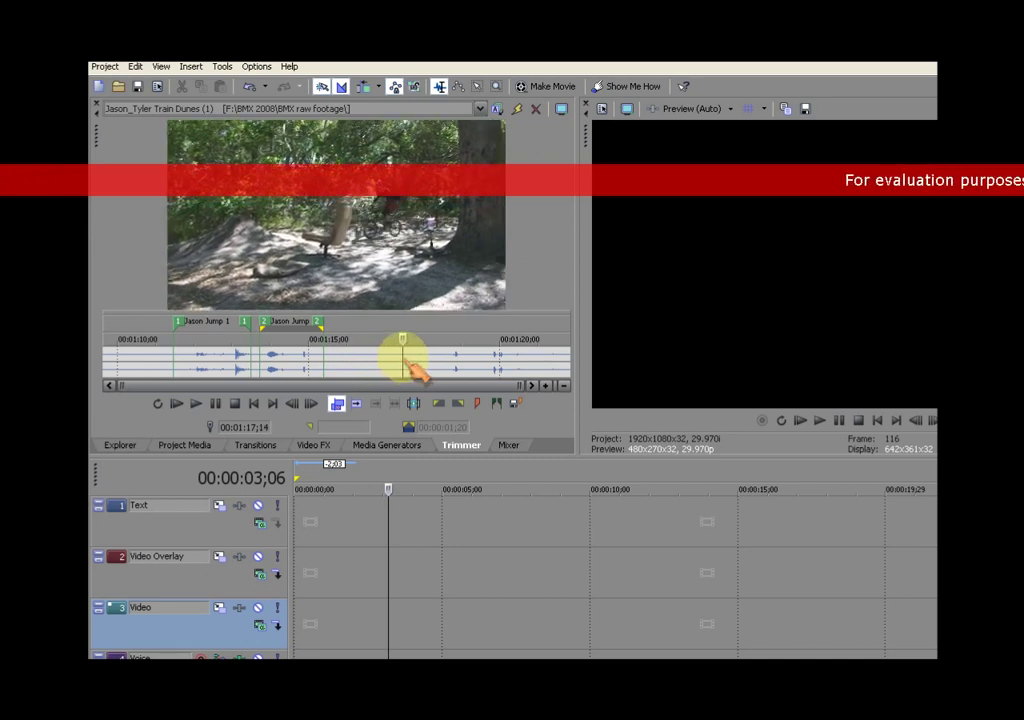
mouse_move(416, 372)
mouse_down()
mouse_move(350, 376)
mouse_move(407, 380)
mouse_up()
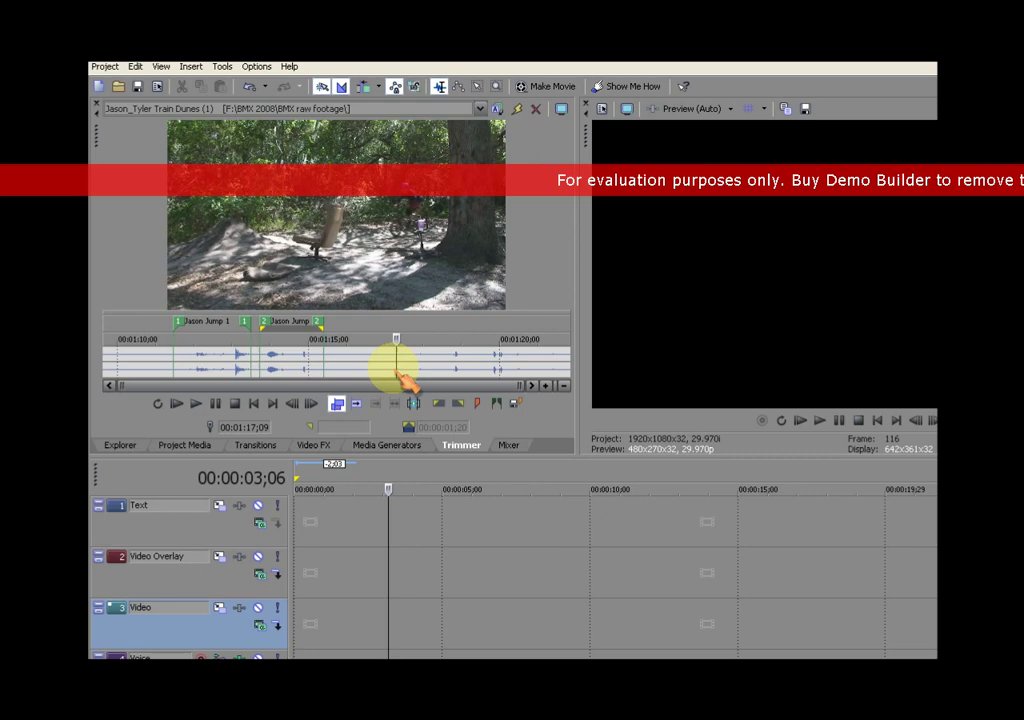
key(i)
key(space)
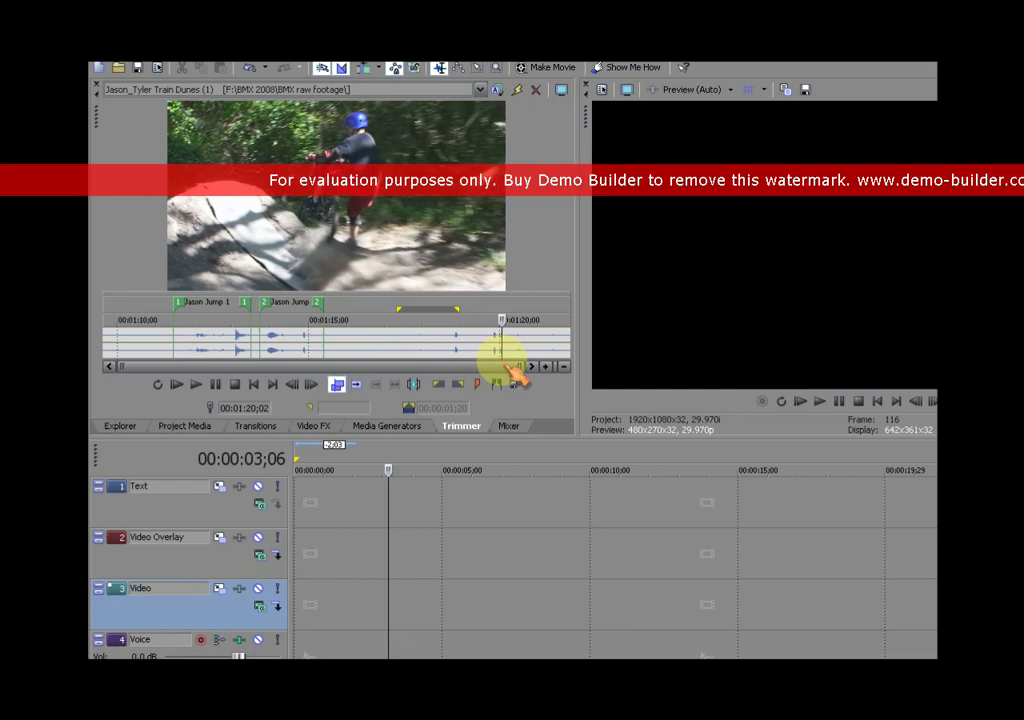
key(Left)
key(Left)
key(Left)
key(Left)
key(Left)
key(Left)
key(Left)
key(Left)
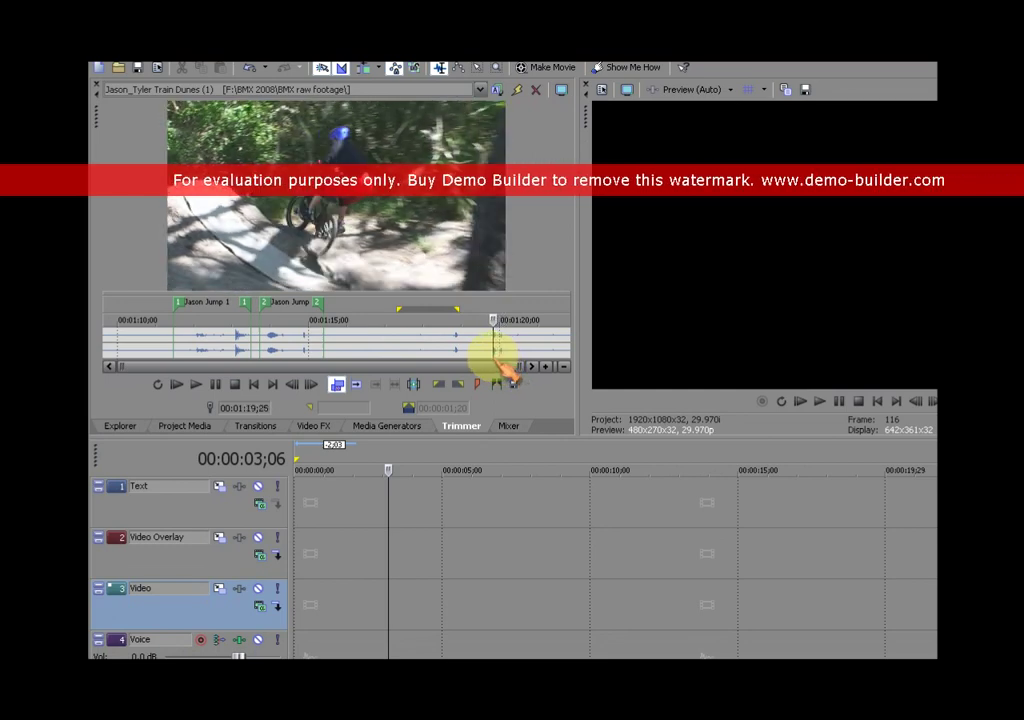
key(Left)
key(Left)
key(Left)
key(Left)
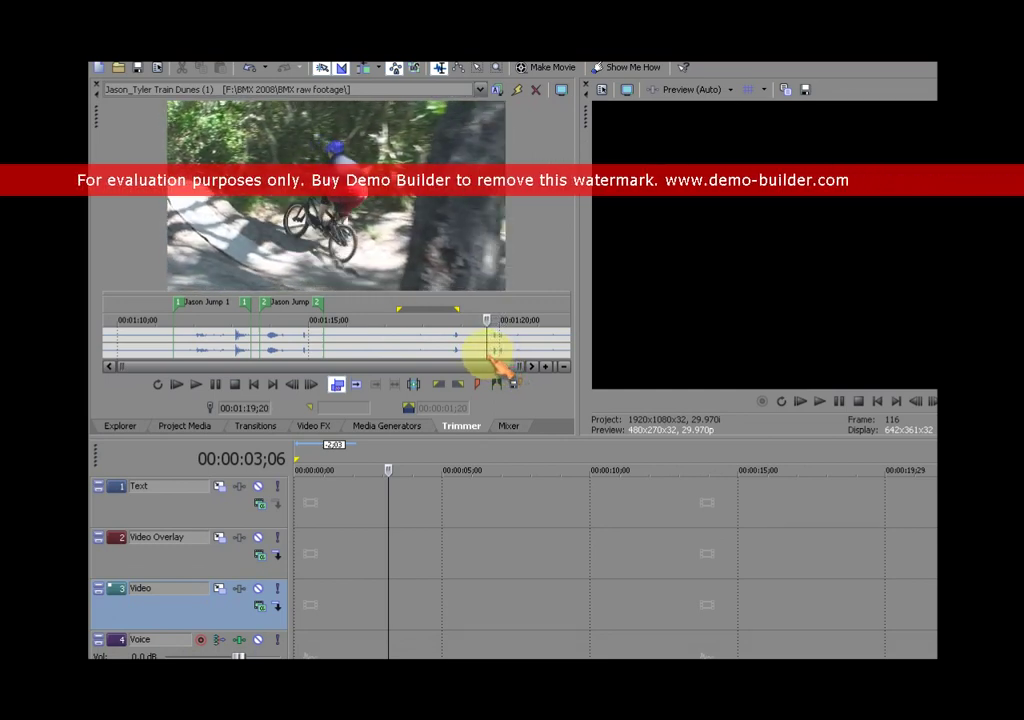
key(o)
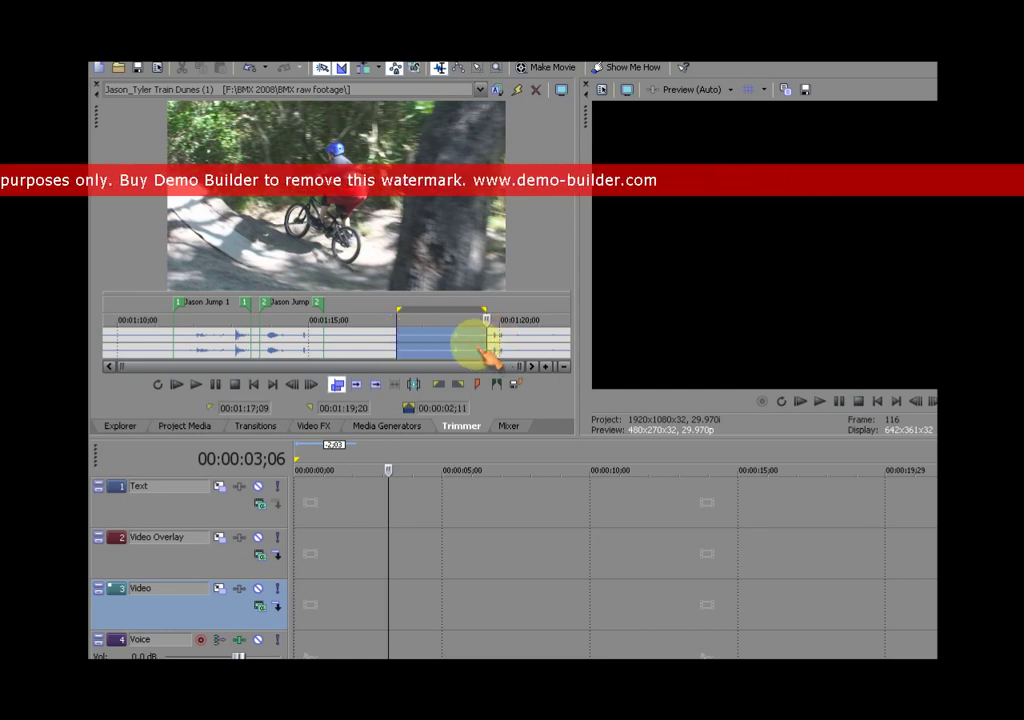
- Add region 3 named 'Tyler Jump 1' over the marked span and begin a subclip from it
key(r)
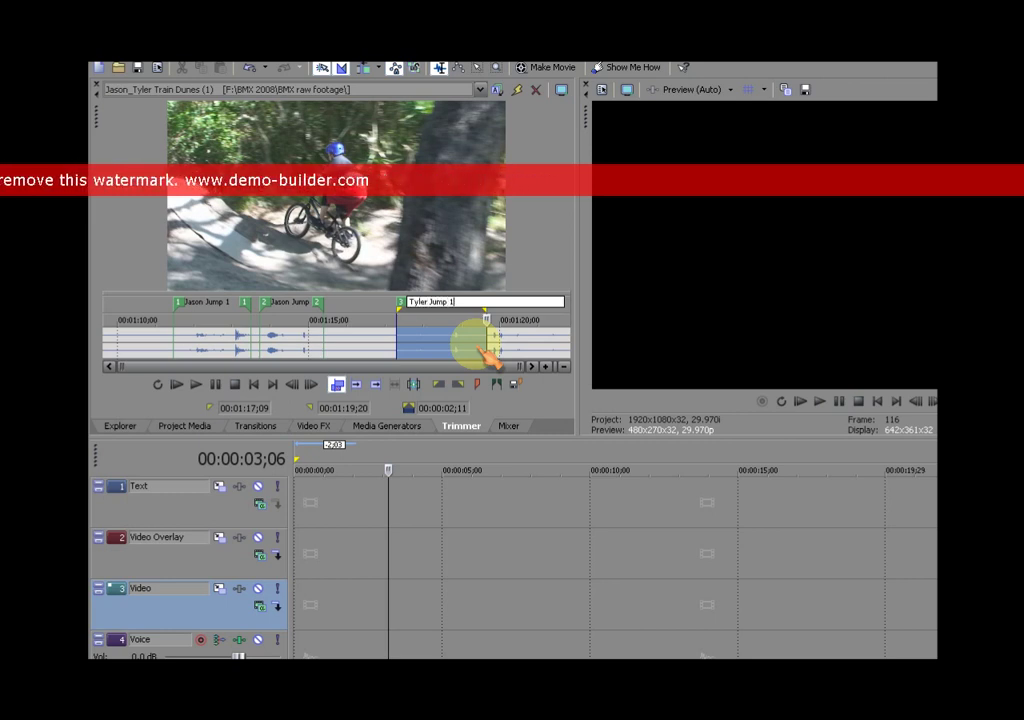
key(Return)
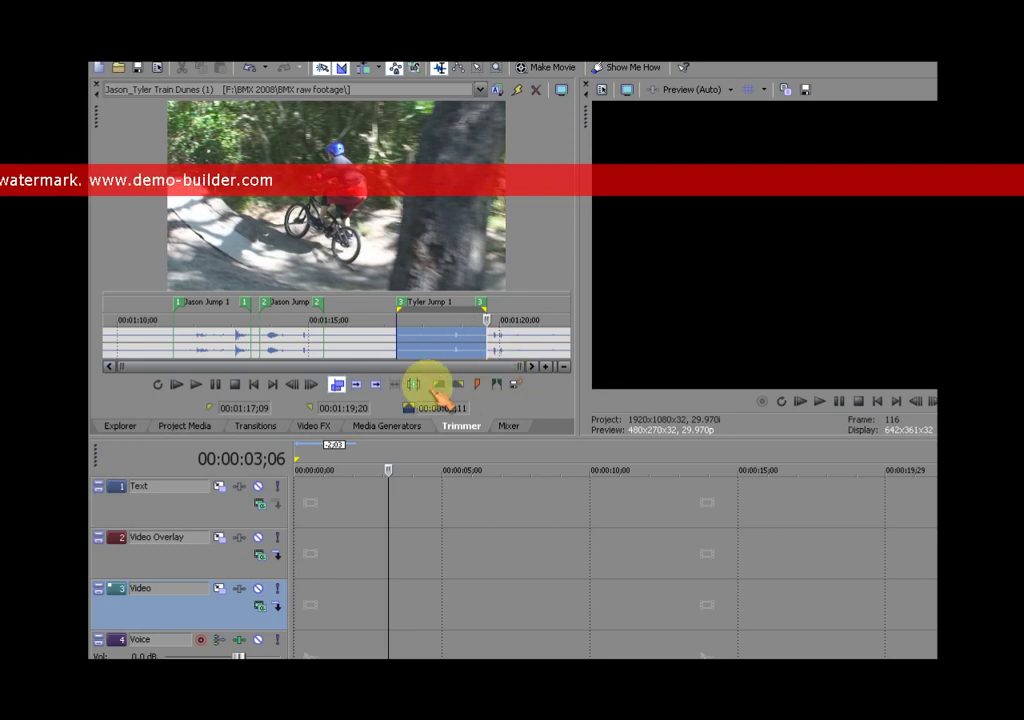
click(433, 392)
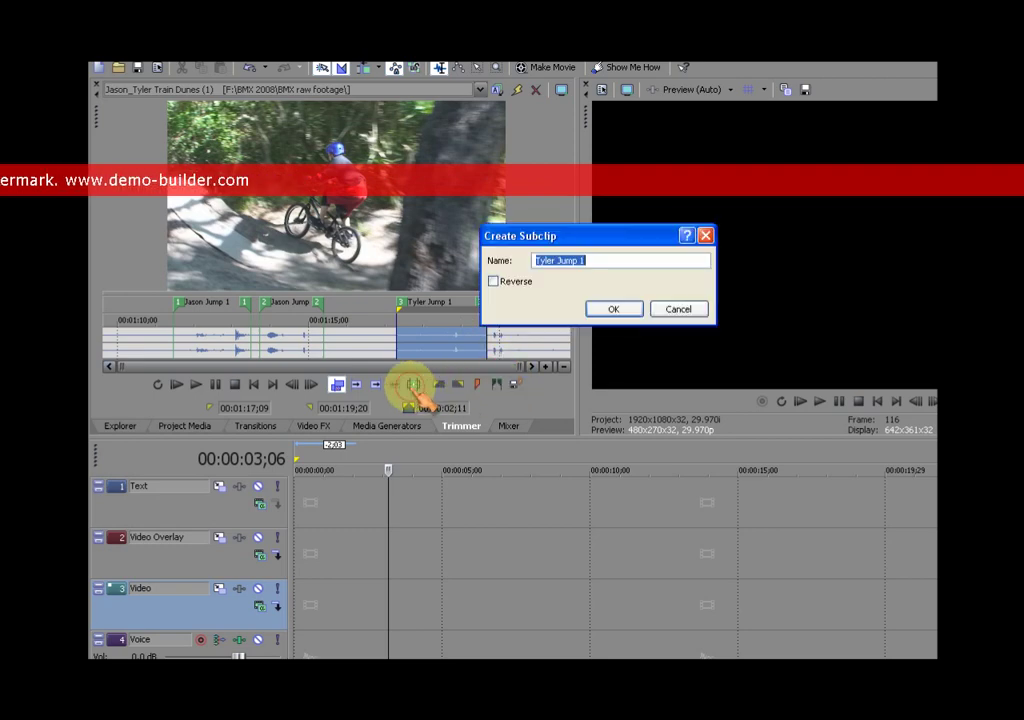
- Create the 'Tyler Jump 1' subclip, then bring the Trimmer back to the Jason Jump 2 region
click(614, 311)
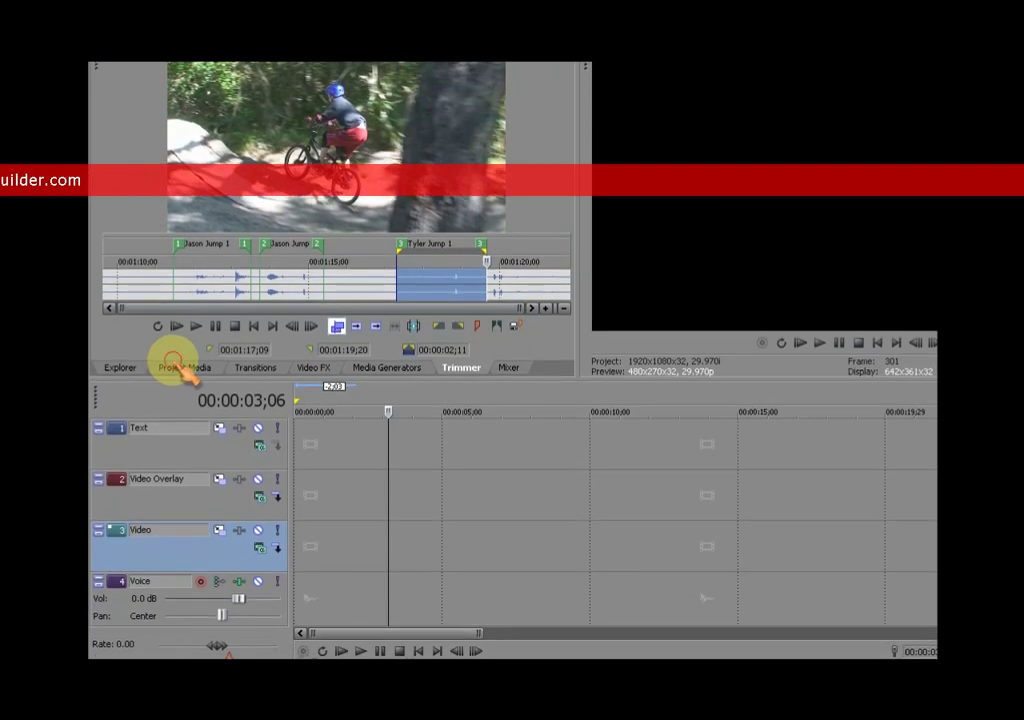
click(180, 368)
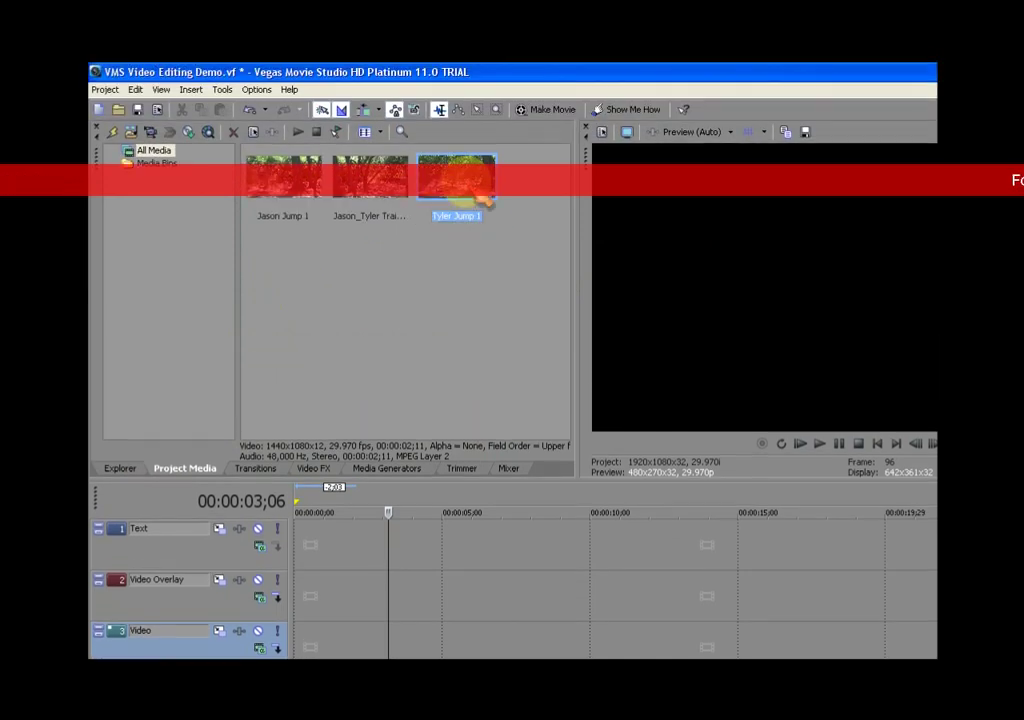
click(457, 297)
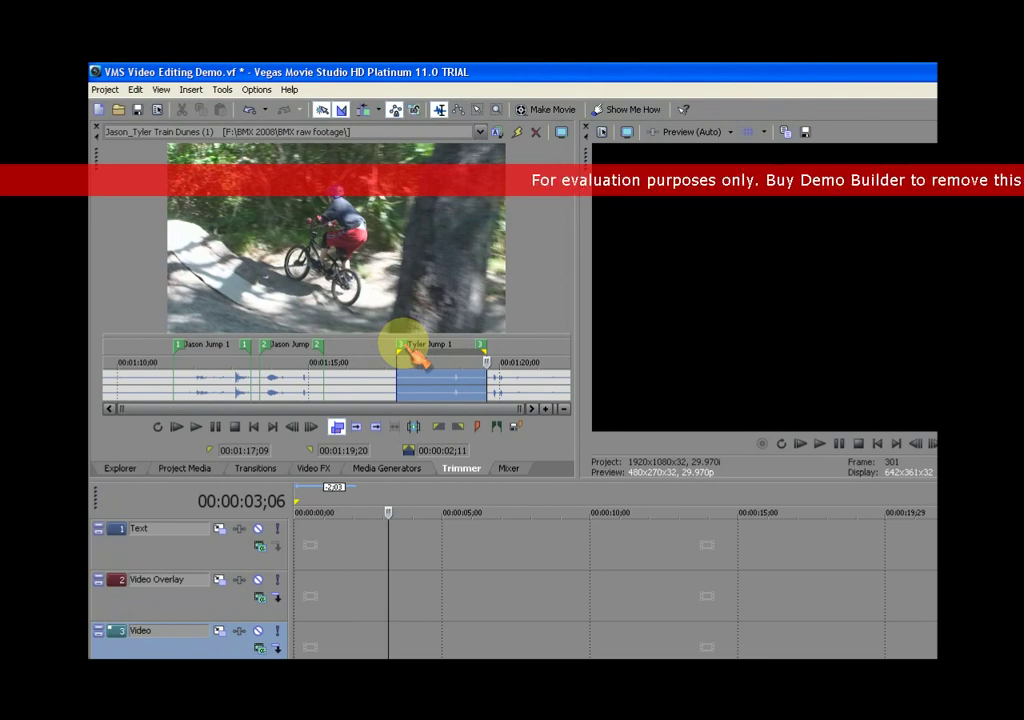
click(403, 346)
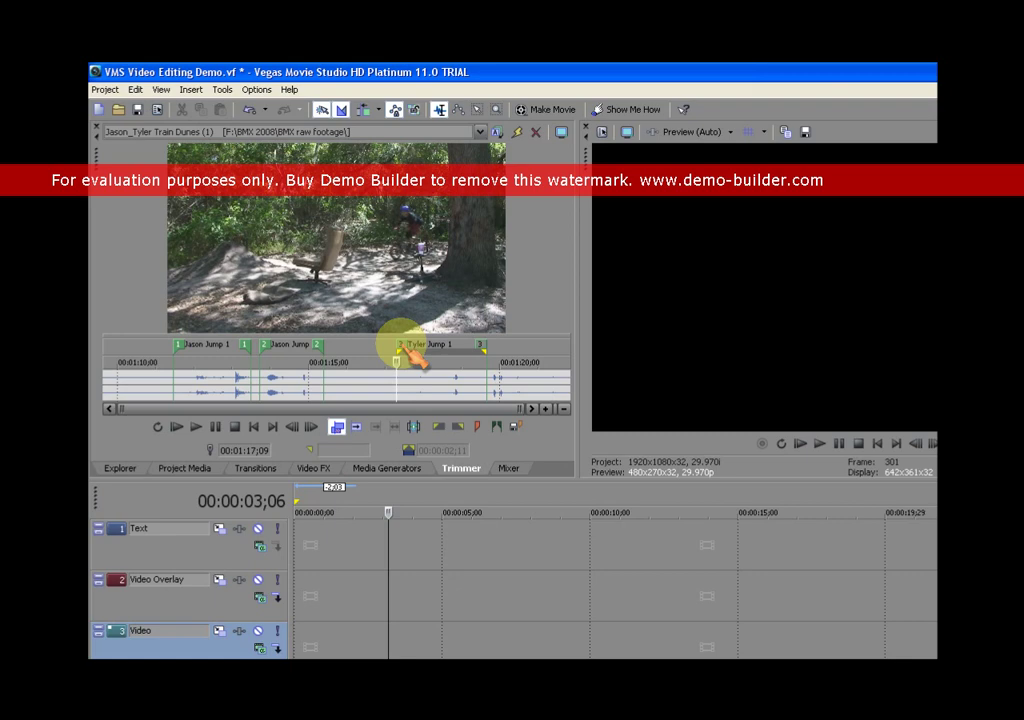
click(265, 345)
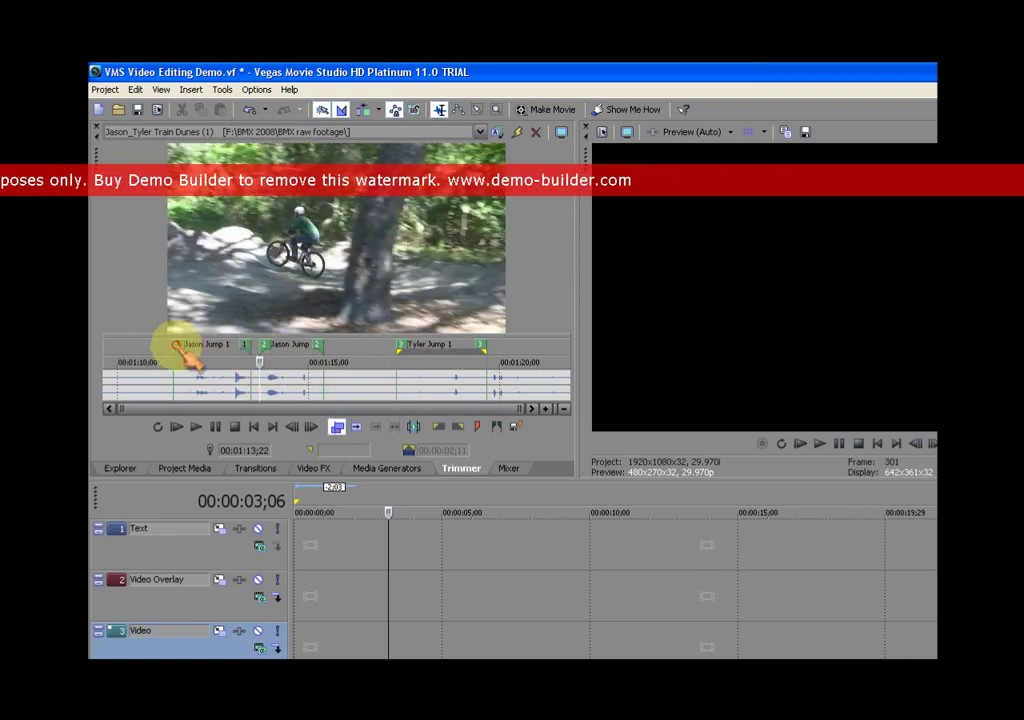
click(270, 347)
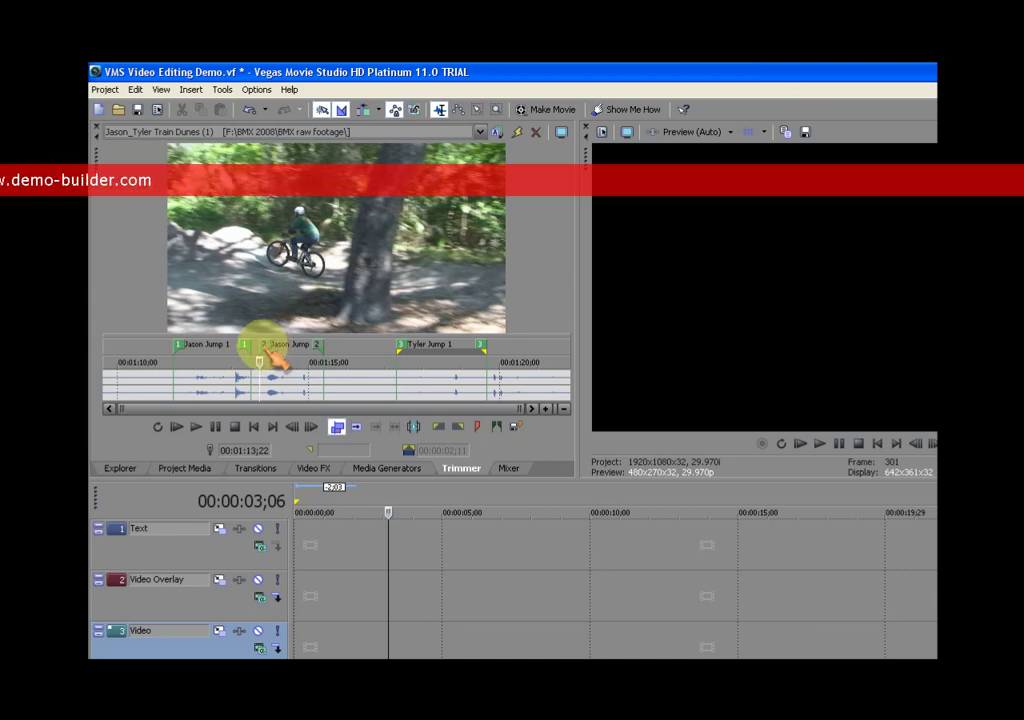
click(414, 428)
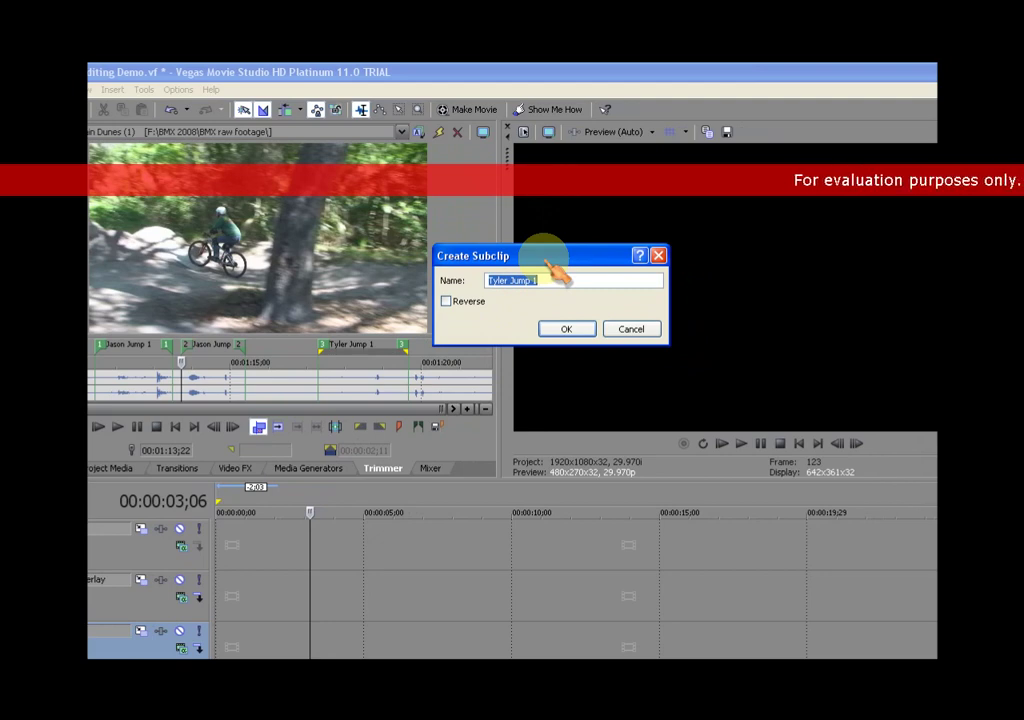
click(572, 281)
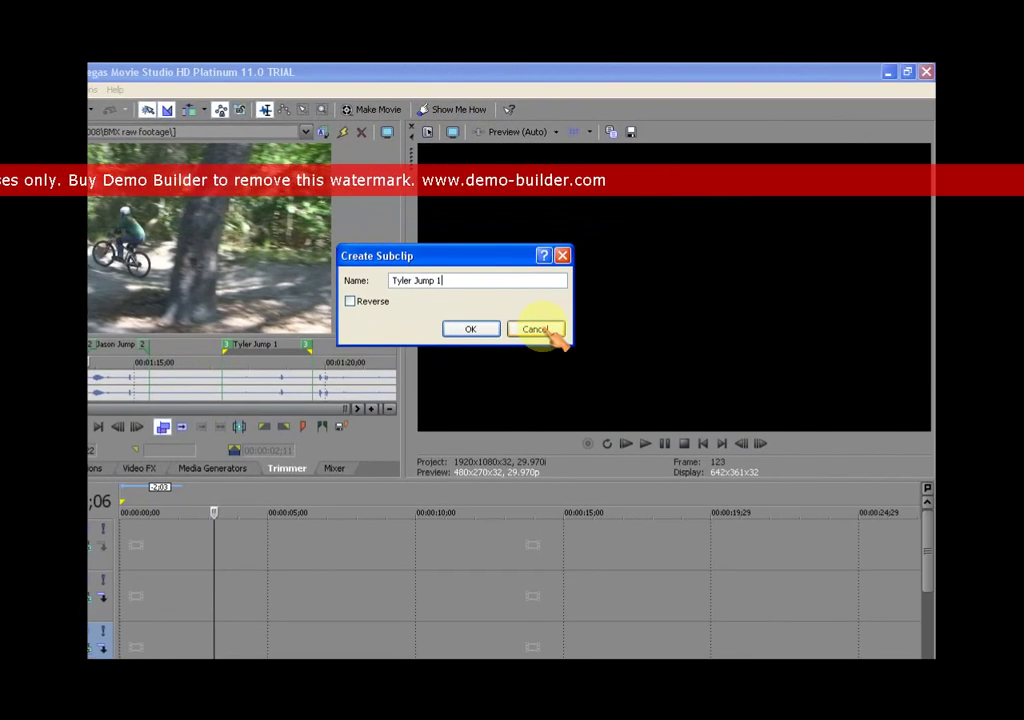
click(538, 330)
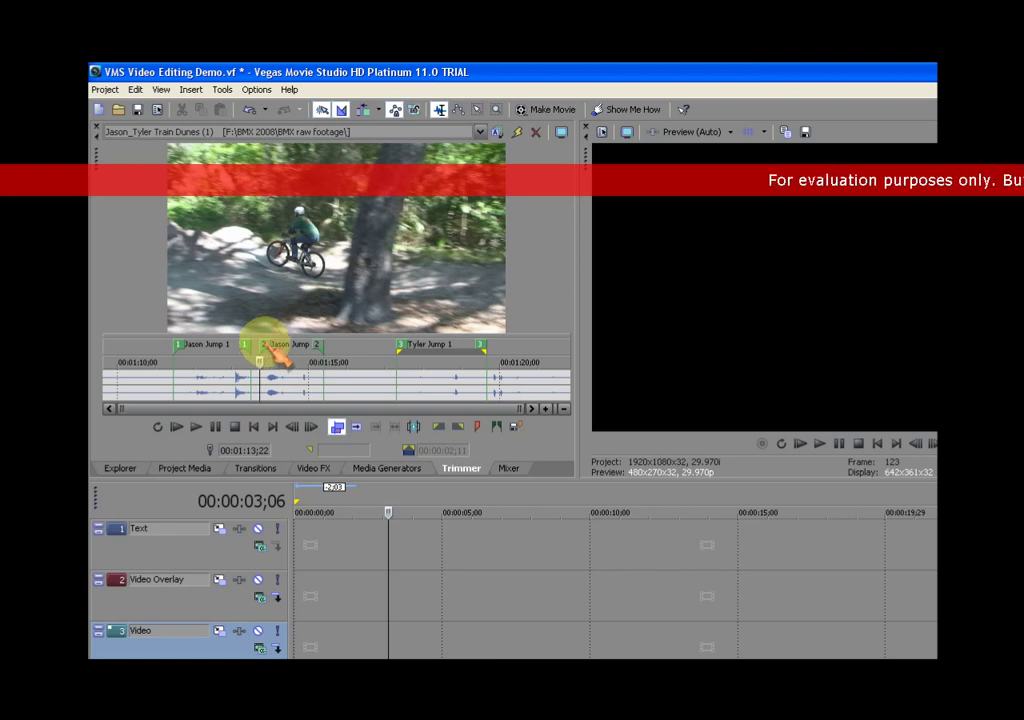
- Make a 'Jason Jump 2' subclip from its region marker and confirm it in Project Media
right_click(268, 346)
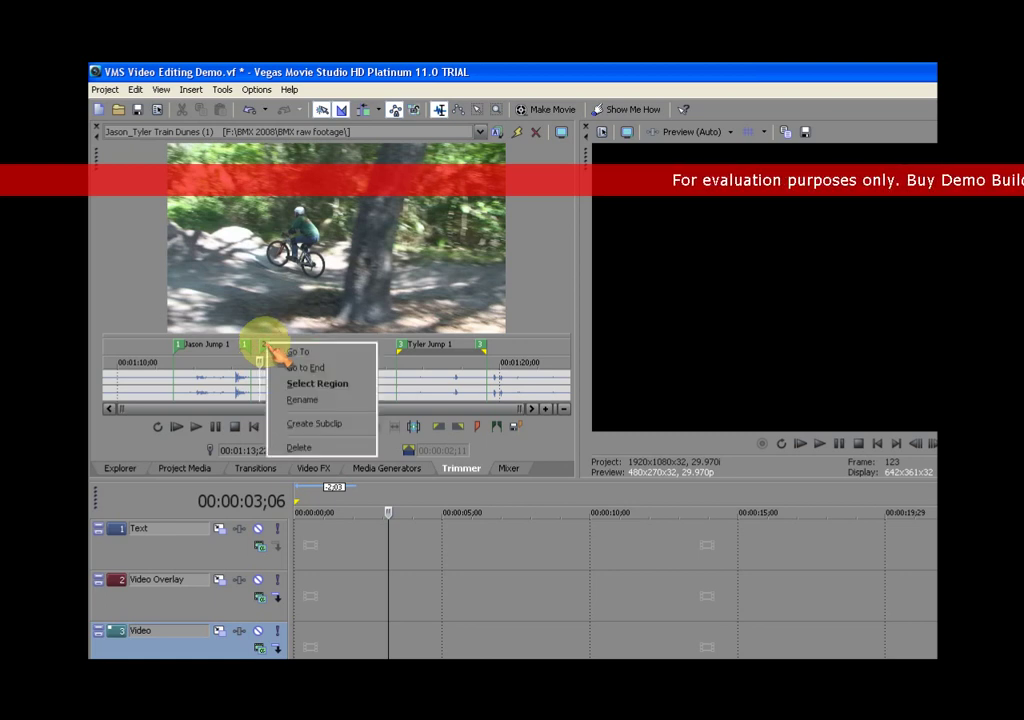
click(362, 430)
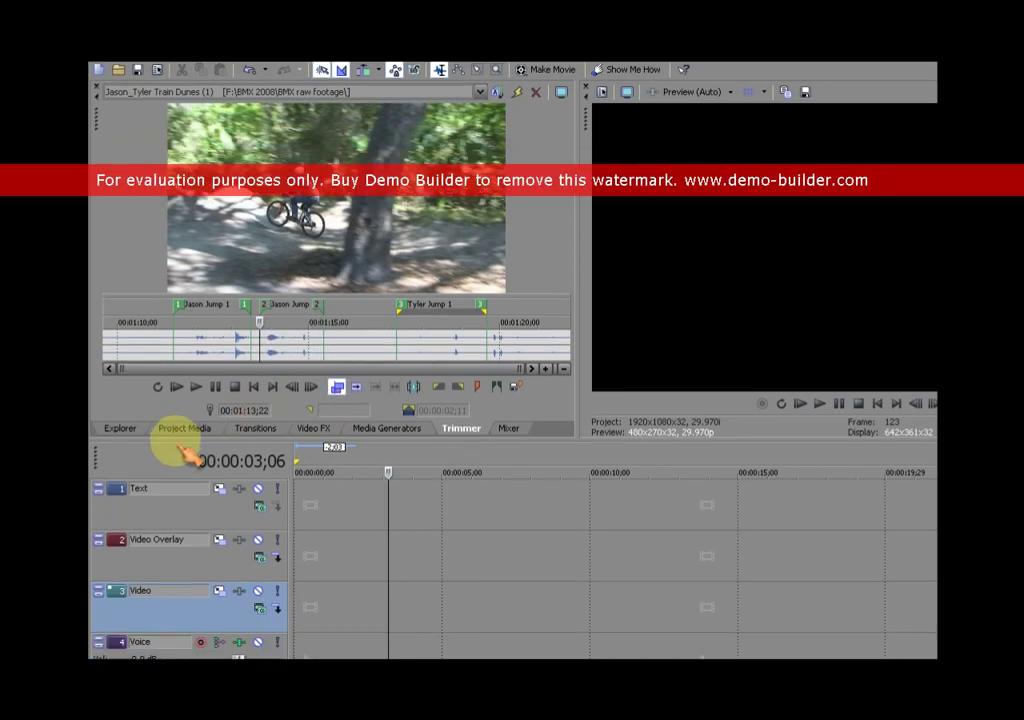
click(190, 366)
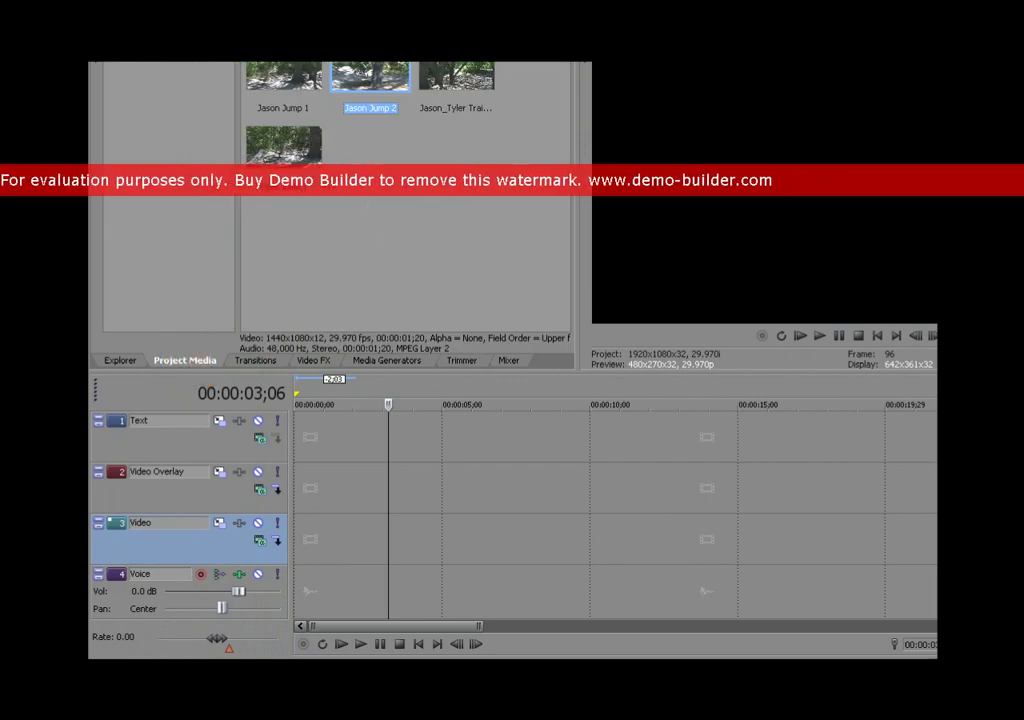
- Scrub the Trimmer playhead to 00:01:14;11, just inside the Jason Jump 2 region
click(395, 376)
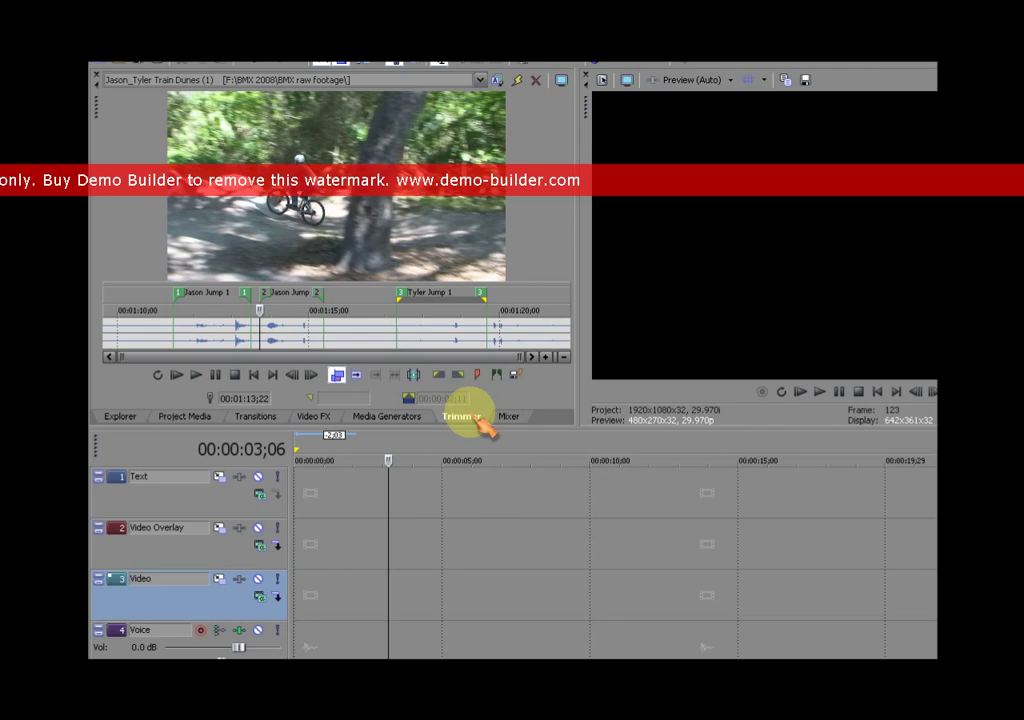
click(218, 330)
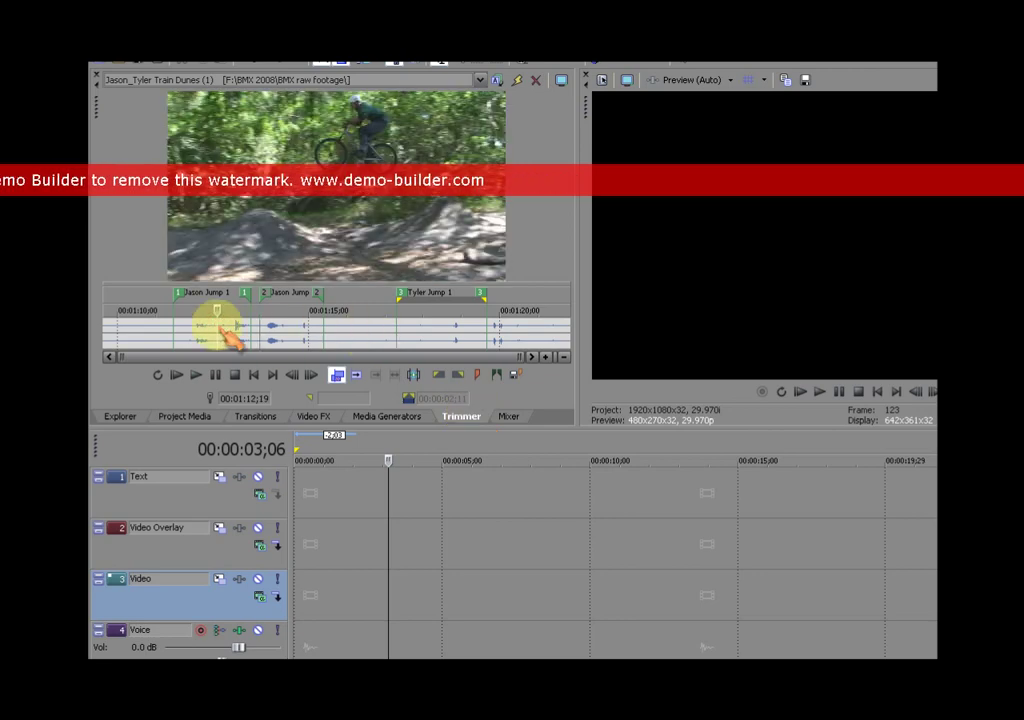
click(202, 330)
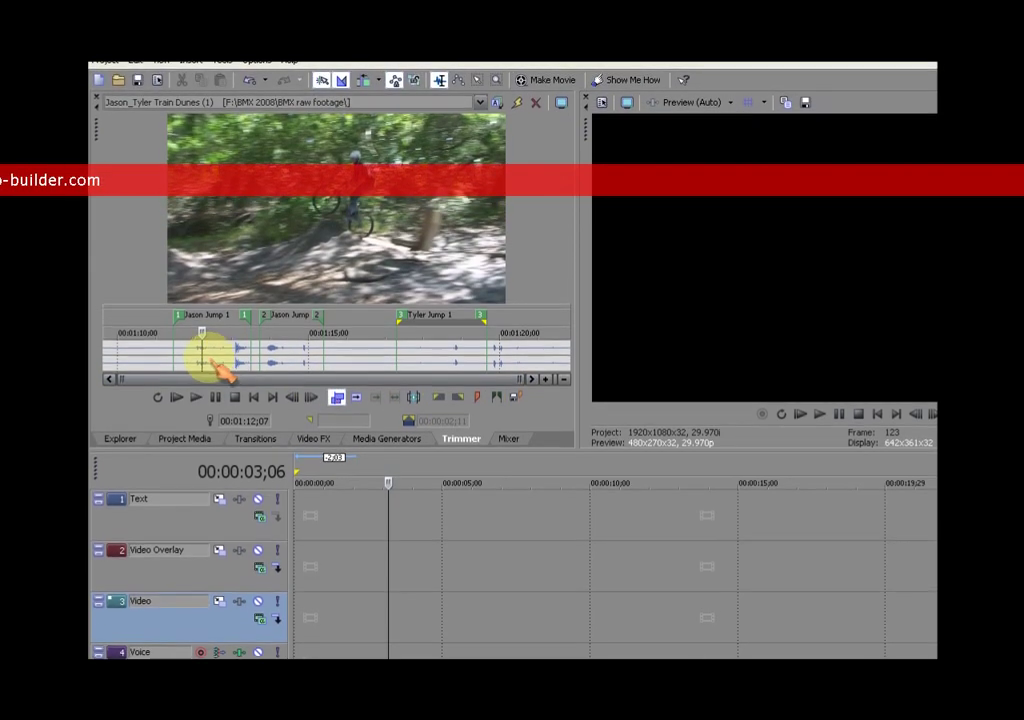
click(214, 358)
click(202, 362)
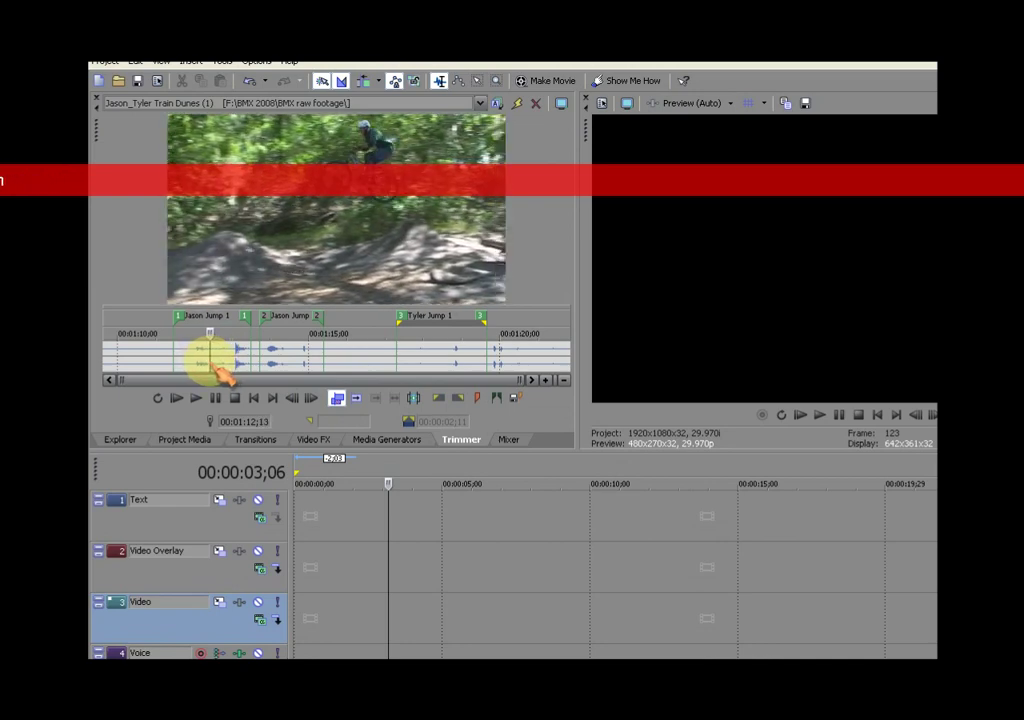
drag(203, 368, 290, 371)
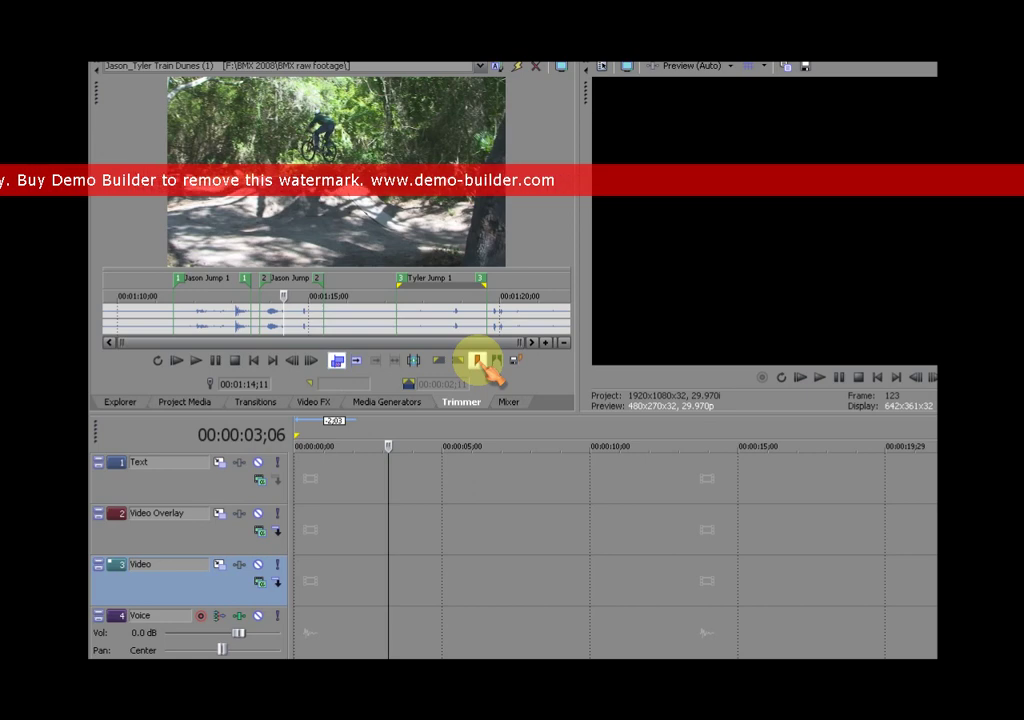
- Insert the Text Here marker and scrub the trimmer playhead to 00:01:14;11
click(478, 360)
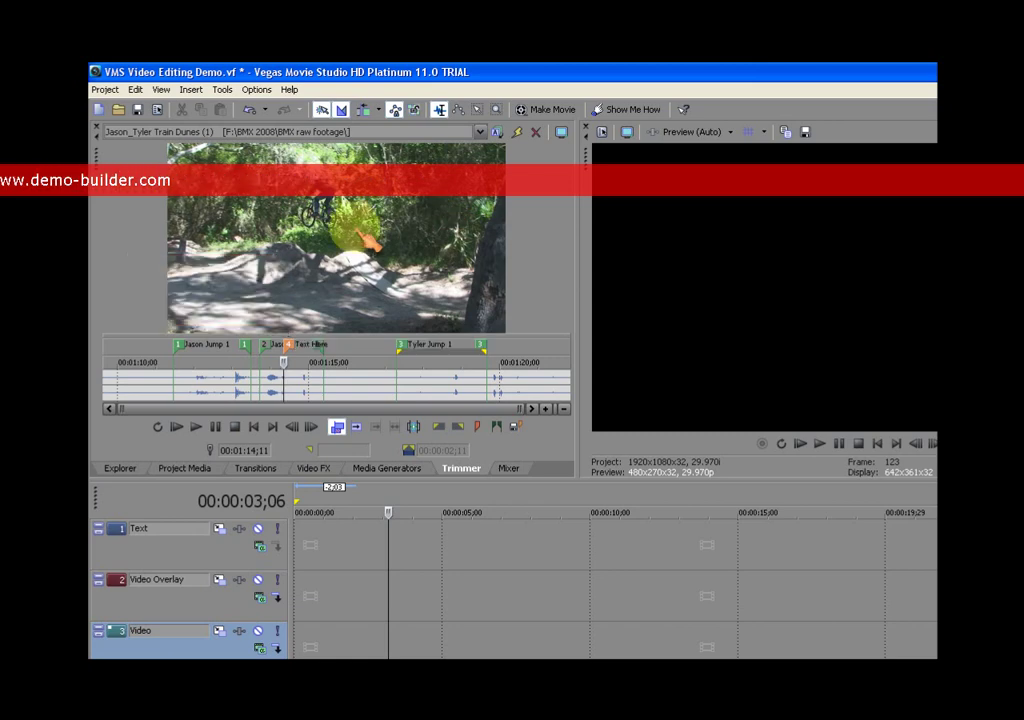
click(205, 383)
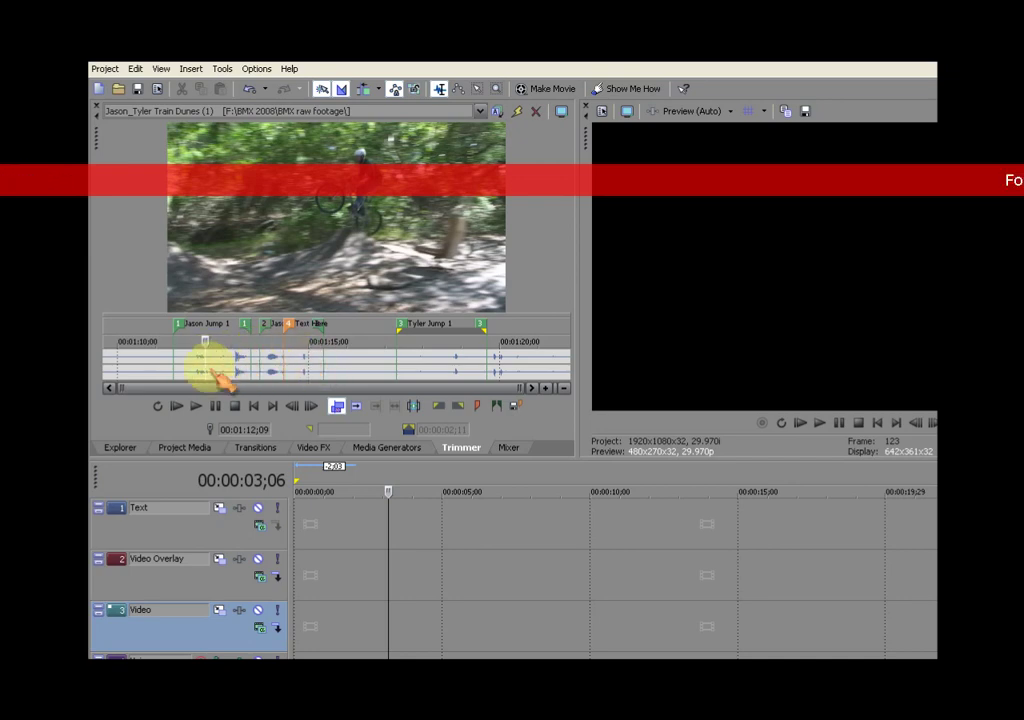
drag(209, 378, 300, 378)
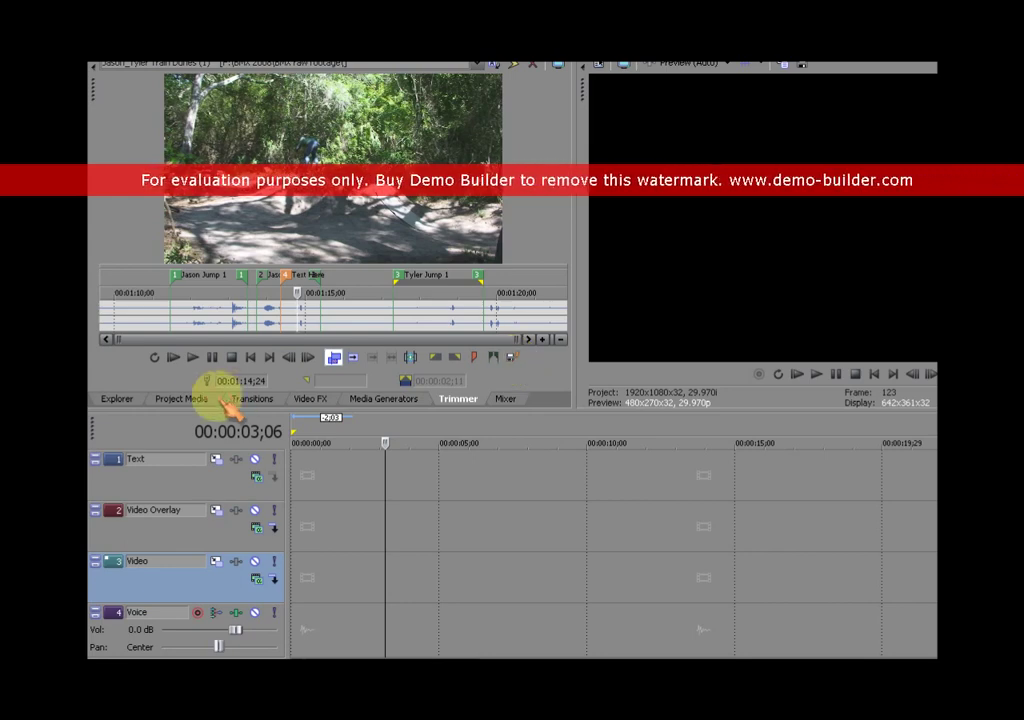
click(183, 399)
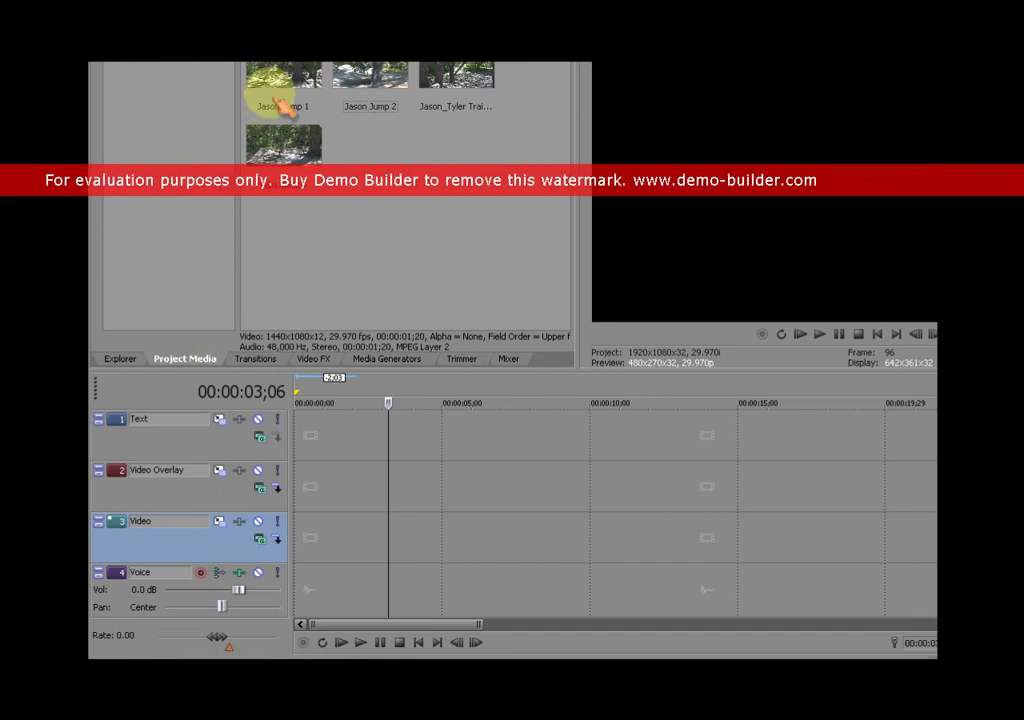
click(475, 60)
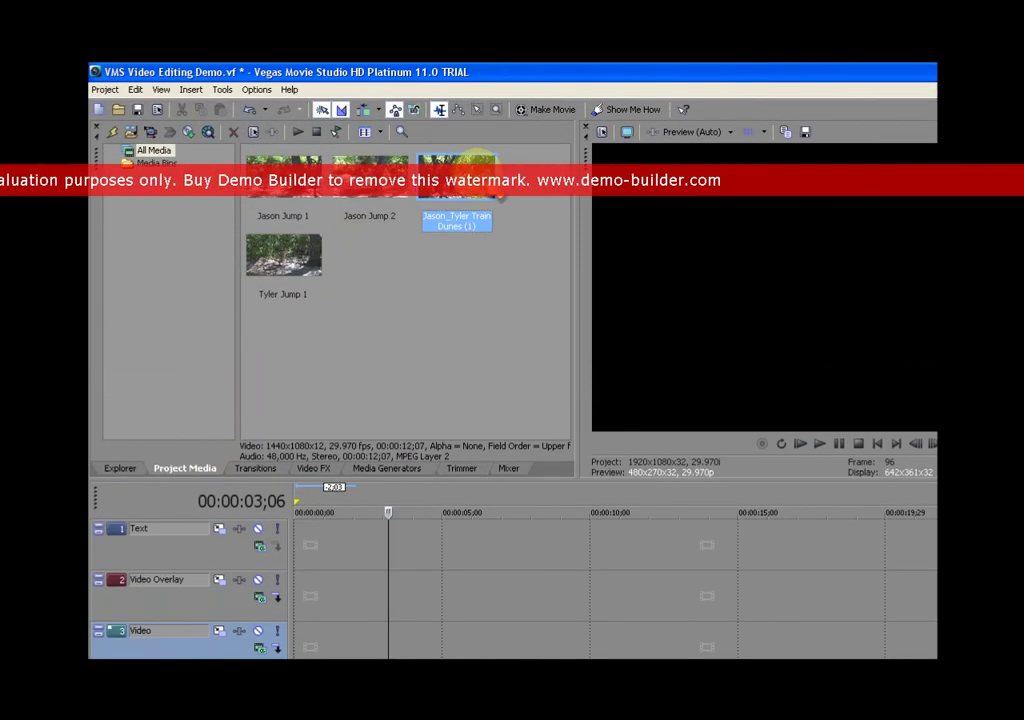
key(Delete)
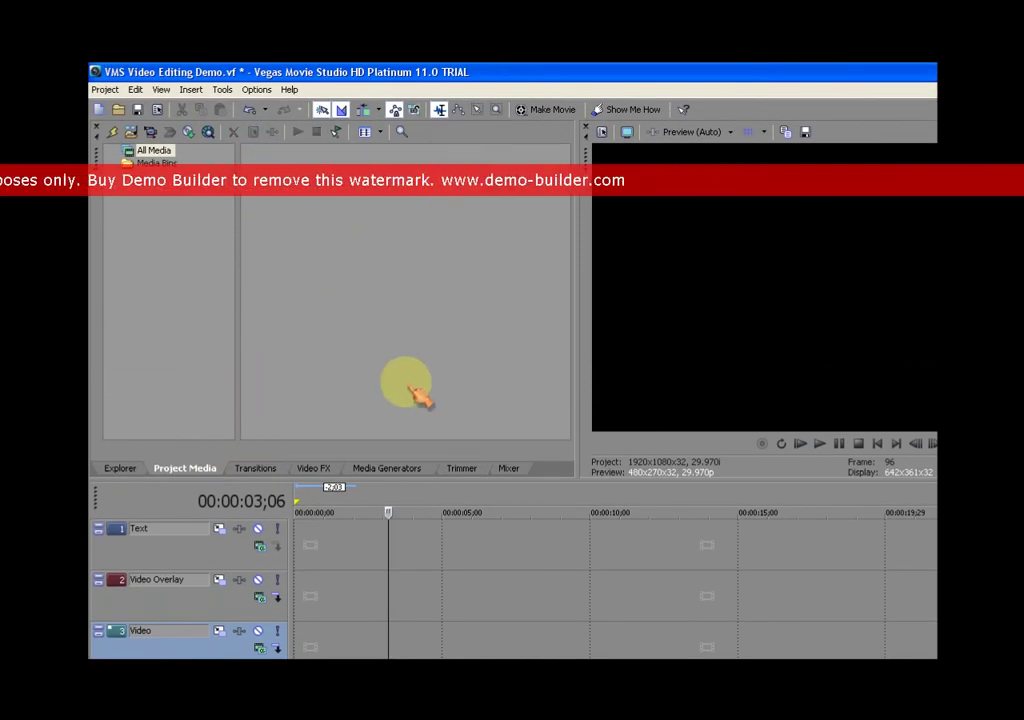
click(440, 670)
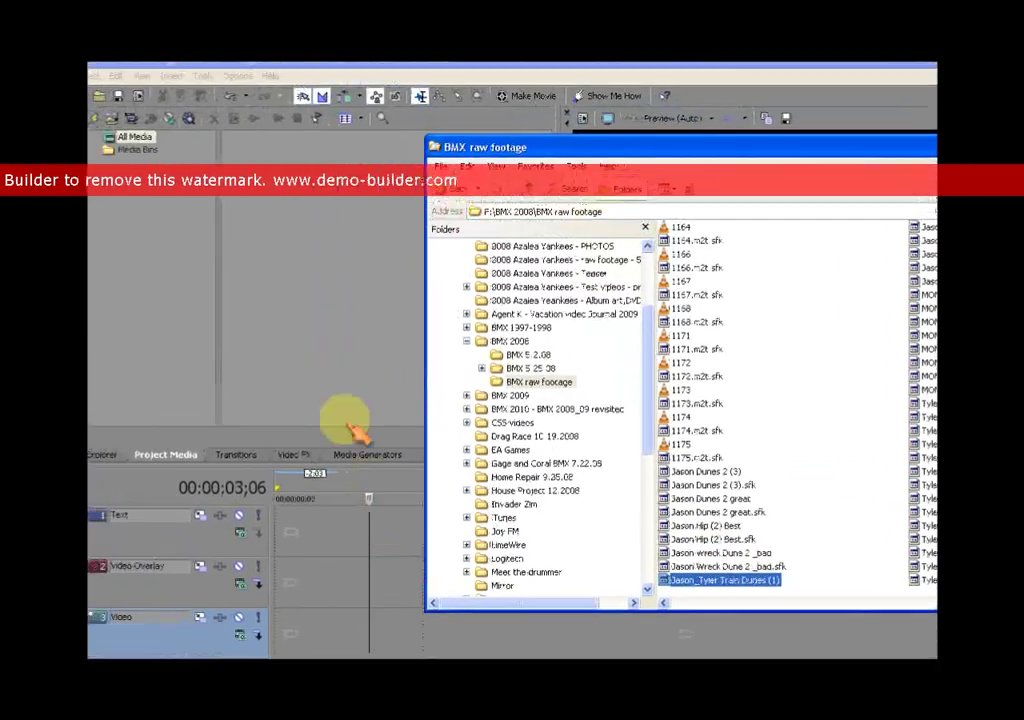
drag(350, 425, 276, 210)
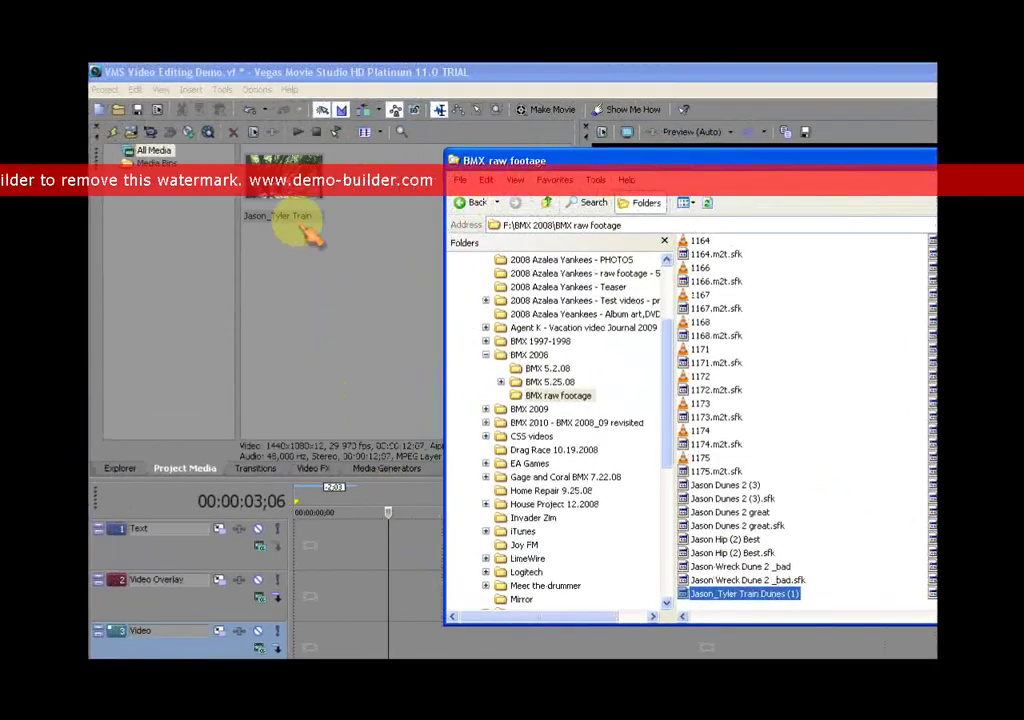
click(404, 208)
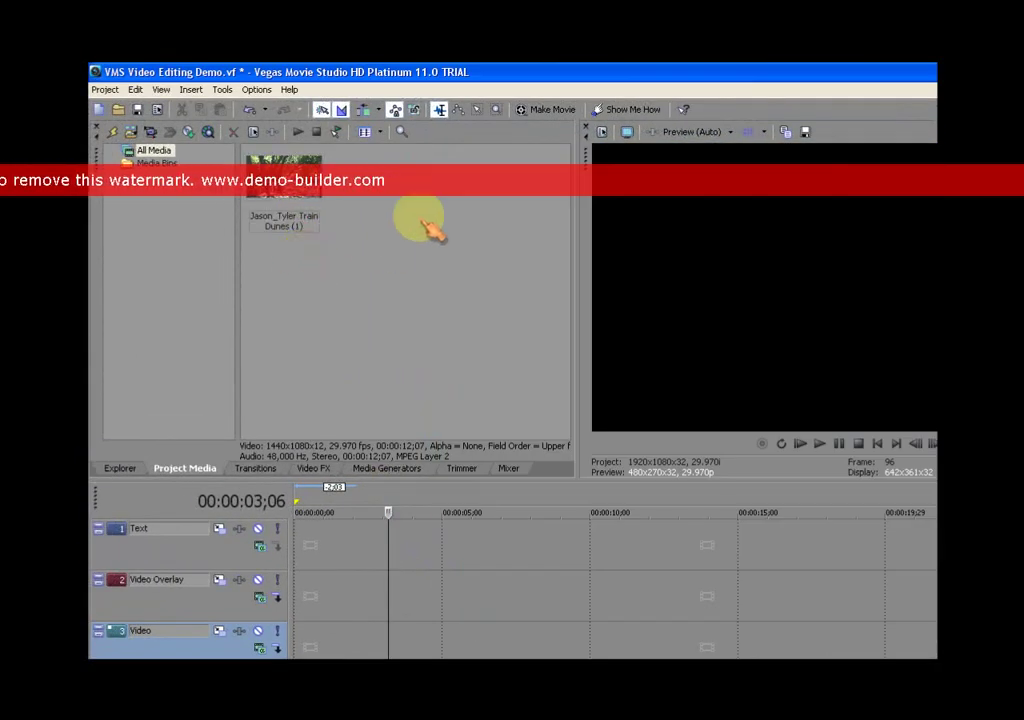
right_click(300, 176)
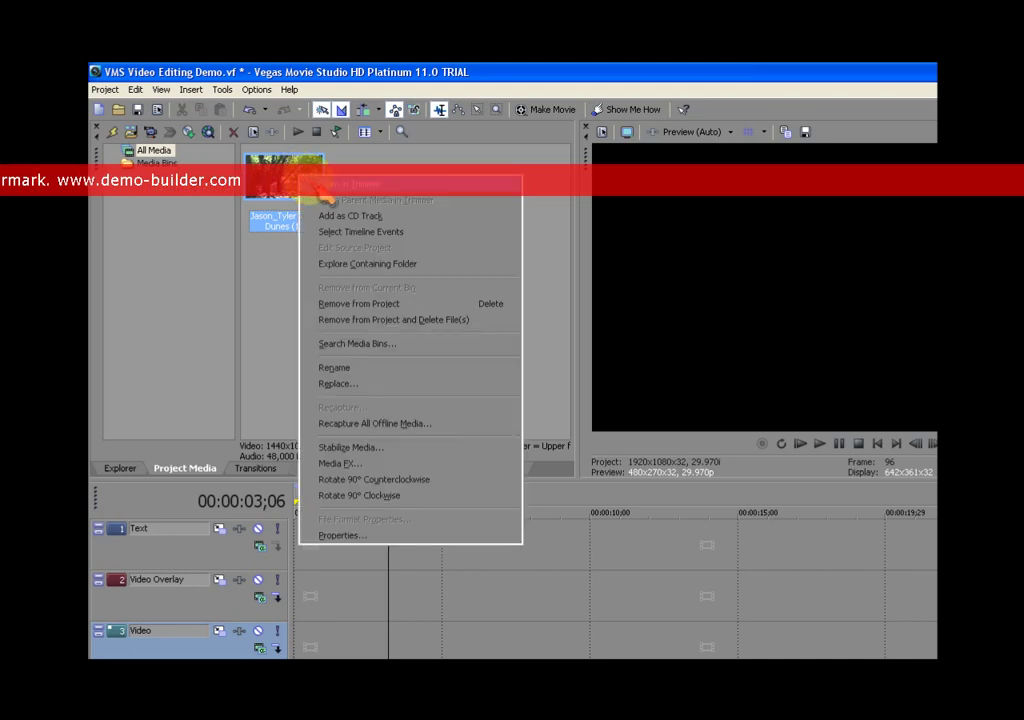
click(326, 186)
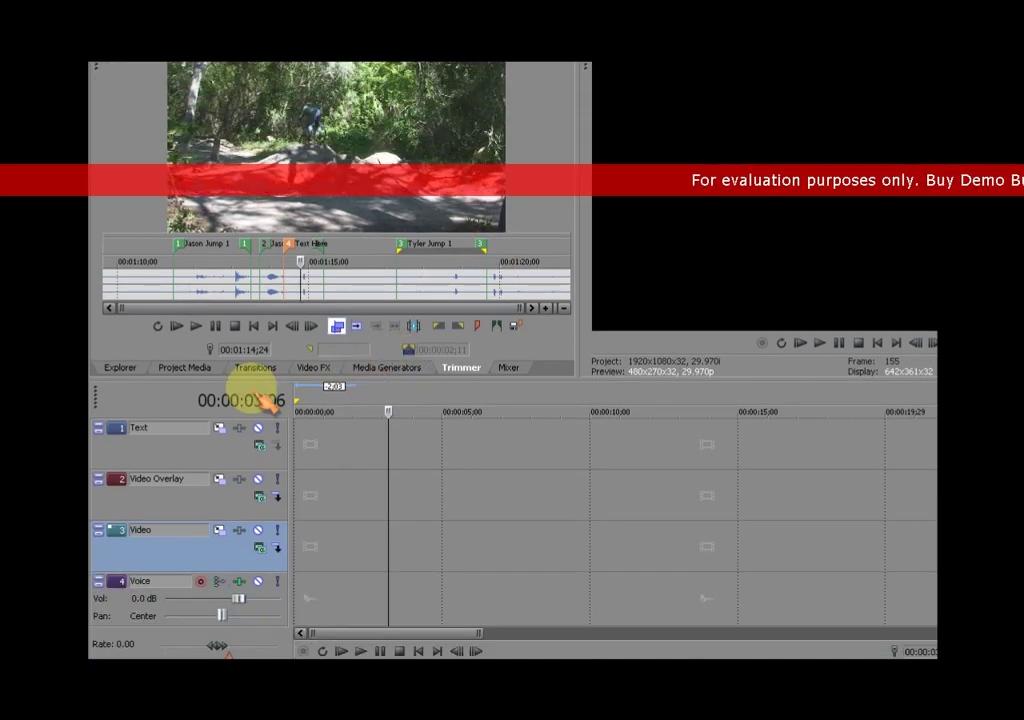
click(212, 467)
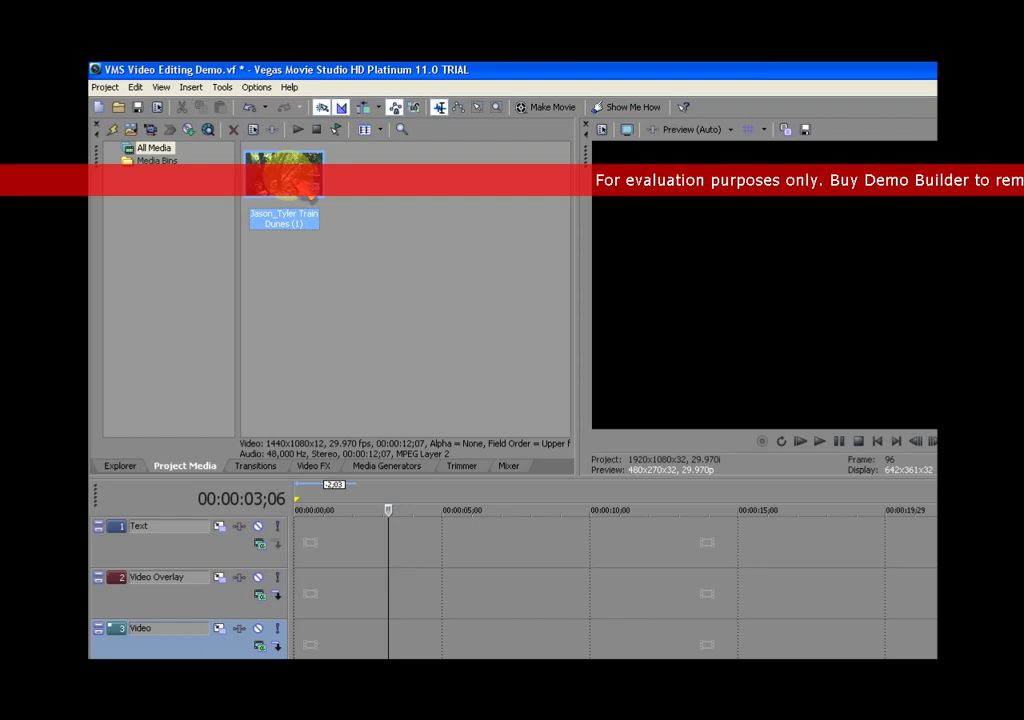
- Place the Jason_Tyler Train Dunes (1) clip on the Video track
drag(288, 163, 330, 610)
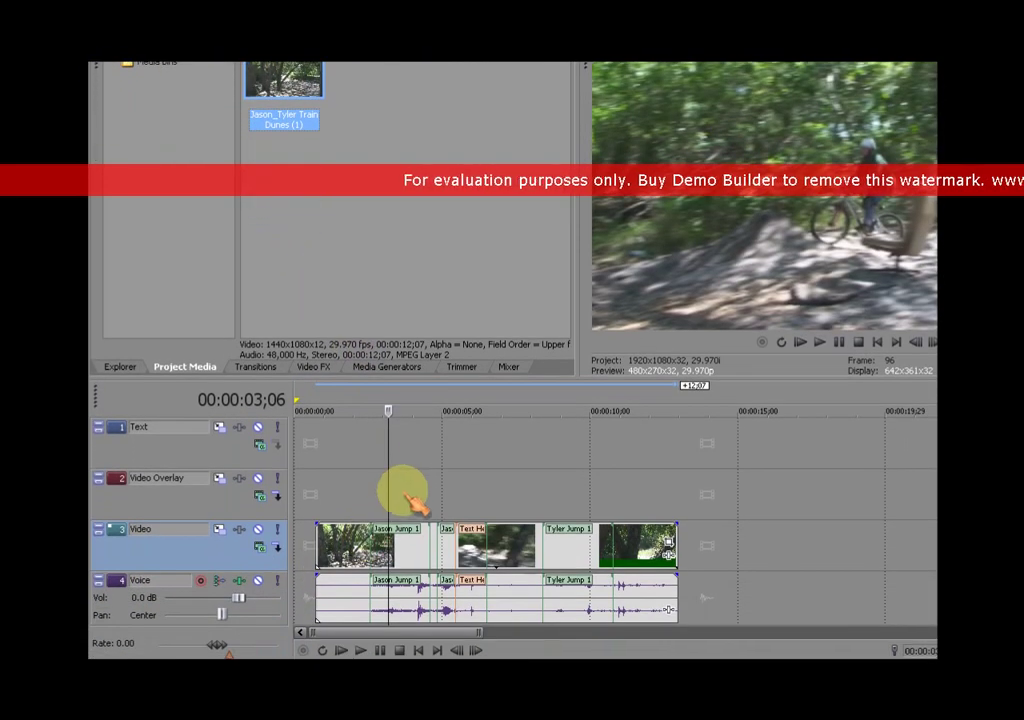
click(470, 484)
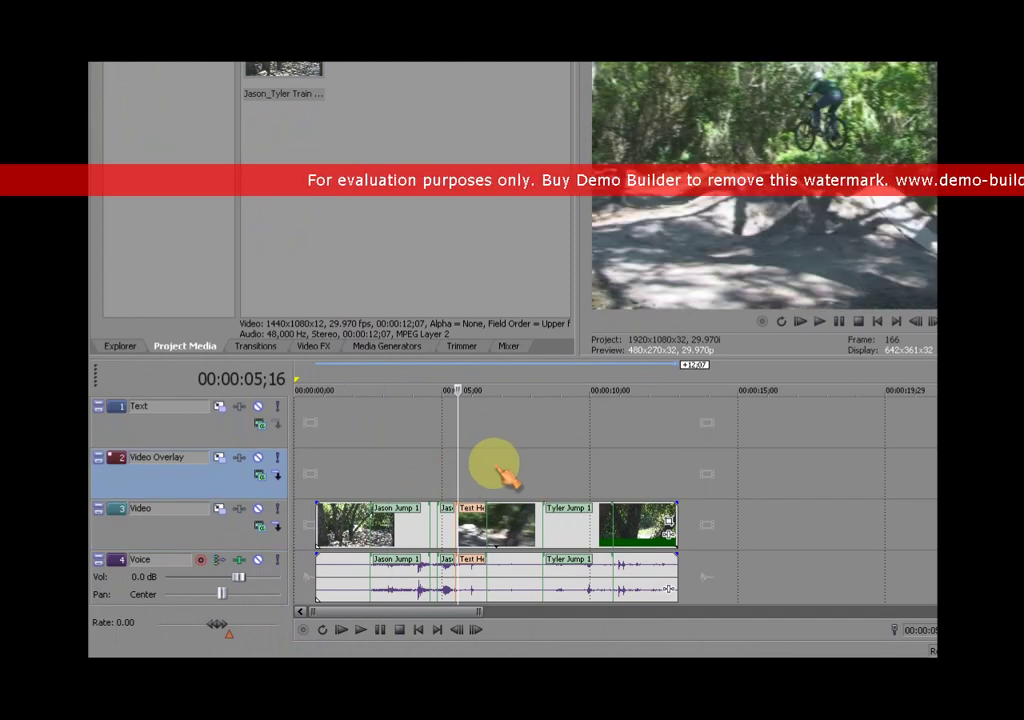
click(495, 478)
- Zoom the timeline to show the Jason Jump, Text Here and Tyler Jump markers
scroll(530, 515, up, 3)
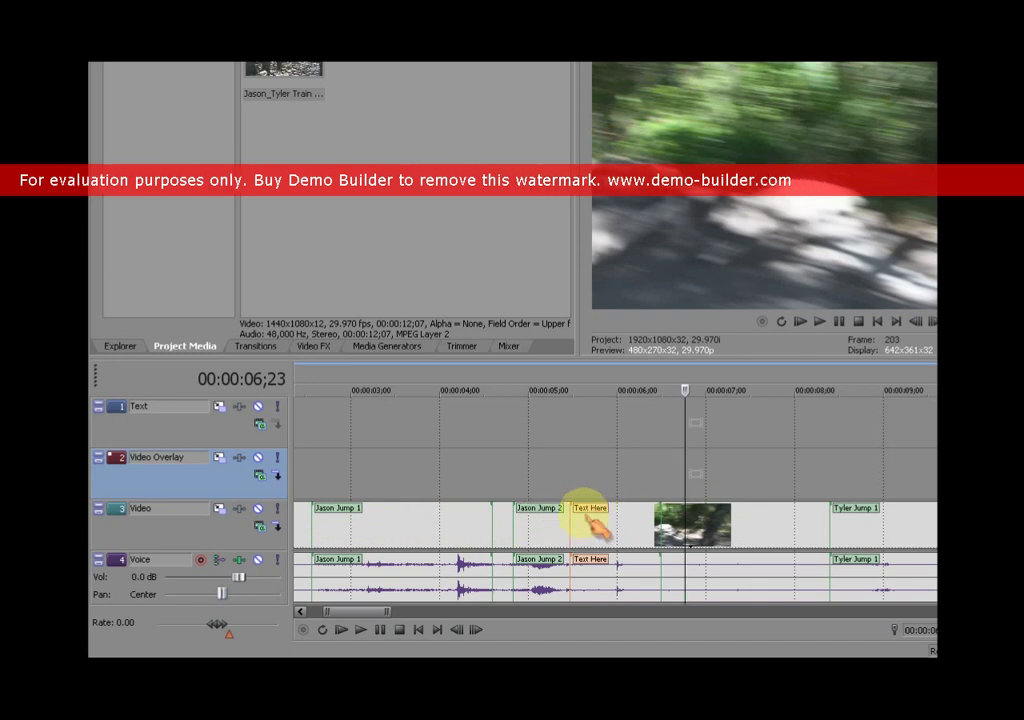
scroll(760, 525, down, 3)
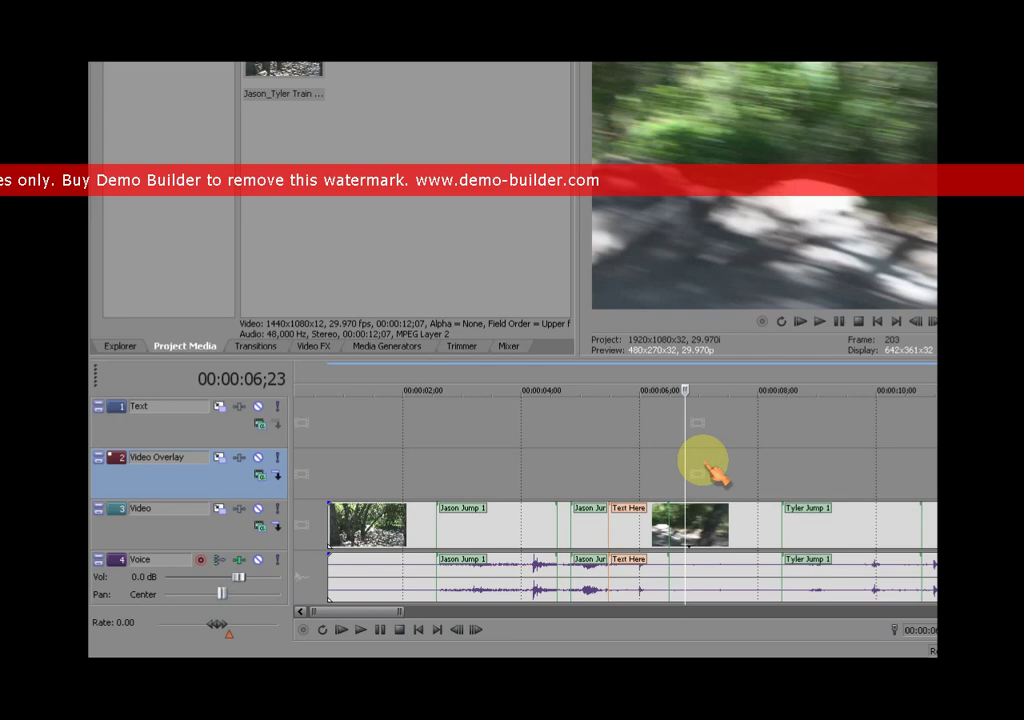
scroll(599, 491, down, 5)
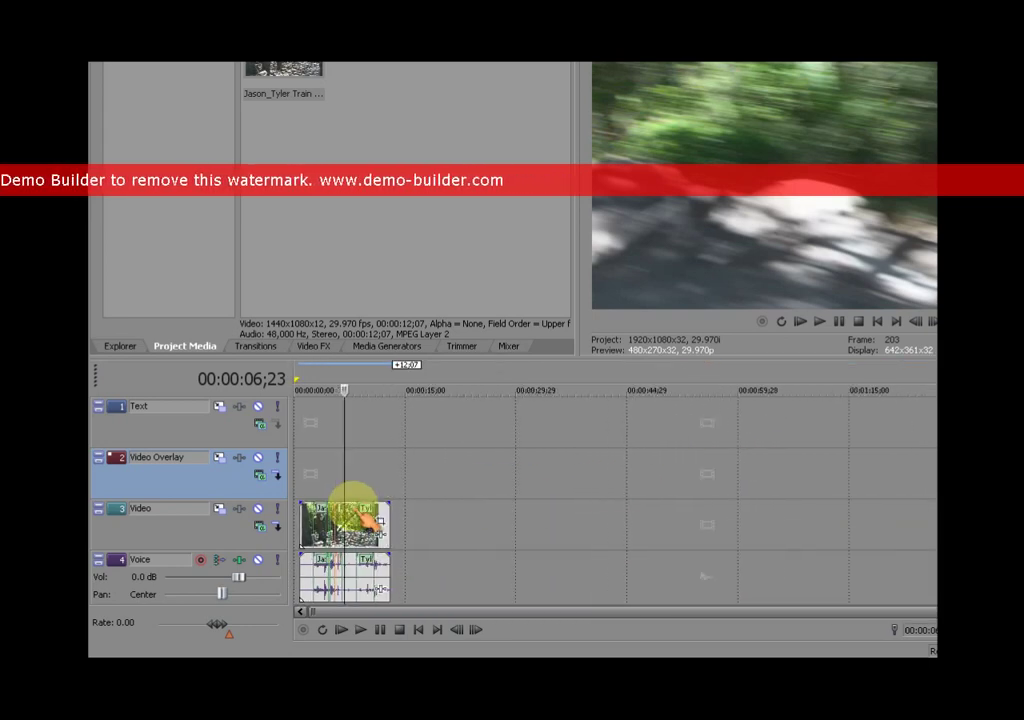
scroll(358, 510, up, 8)
scroll(365, 518, down, 10)
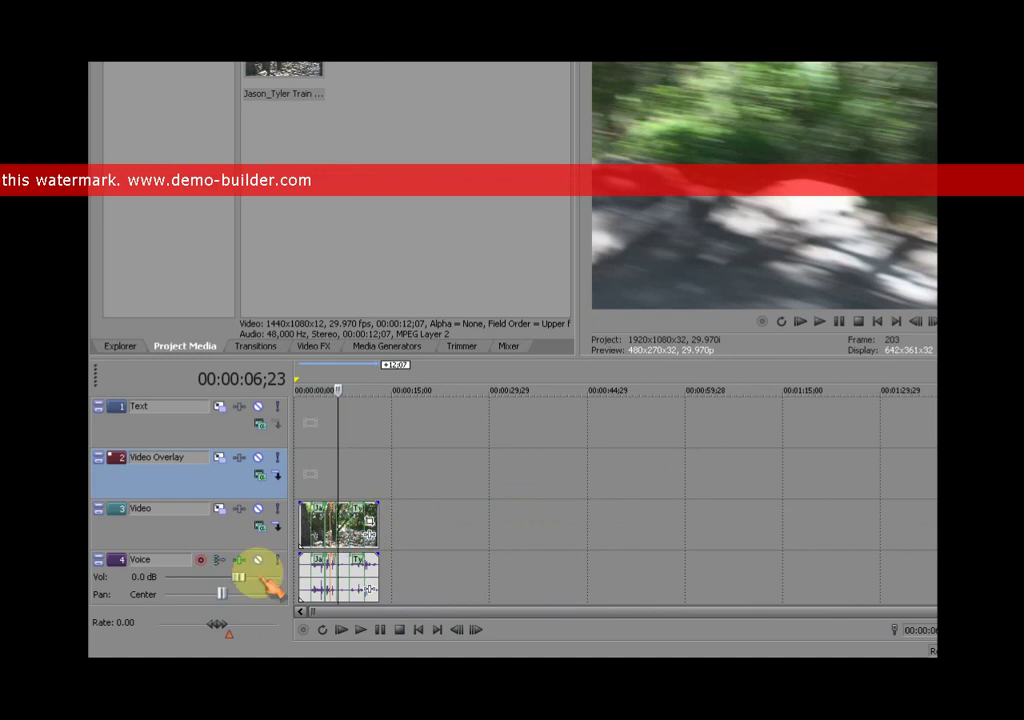
scroll(343, 457, down, 3)
scroll(320, 457, up, 8)
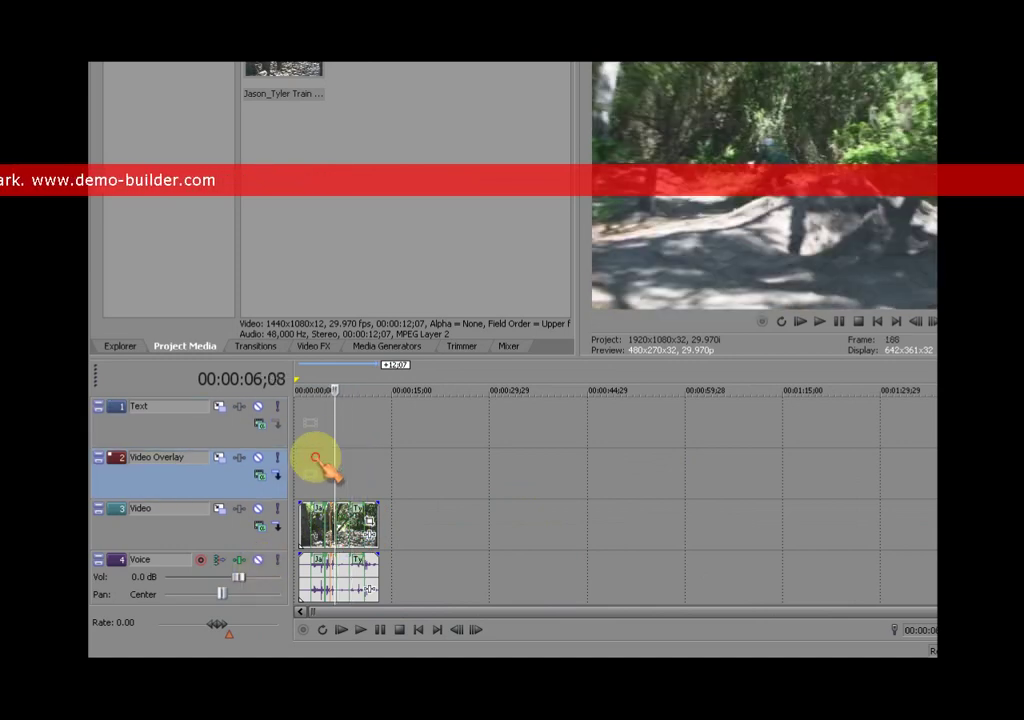
click(339, 458)
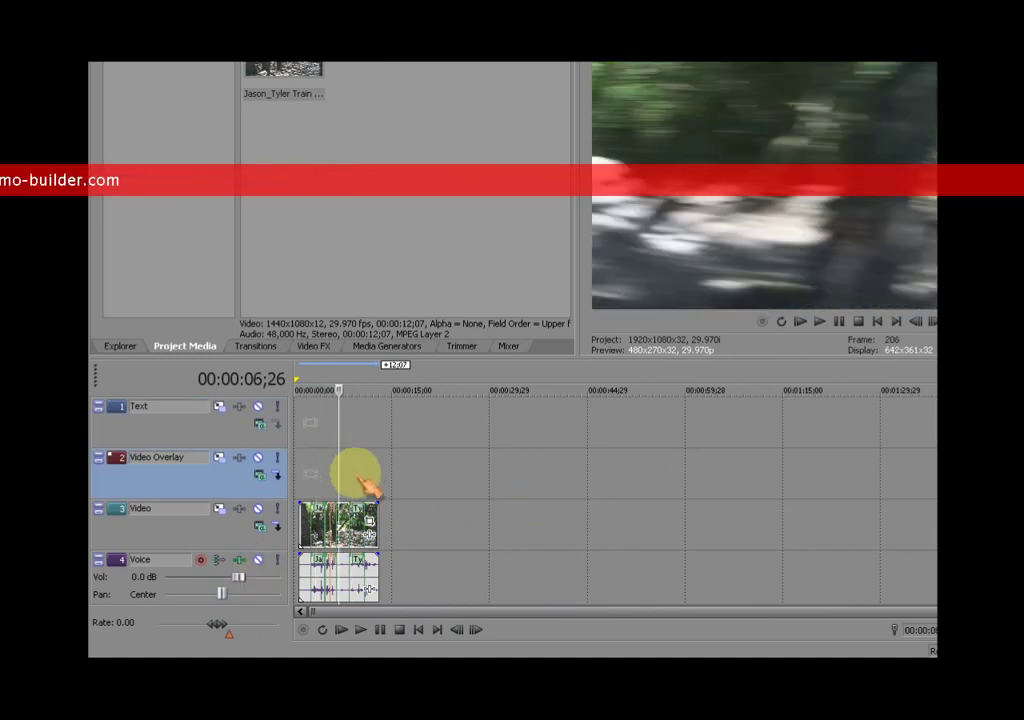
scroll(375, 487, up, 10)
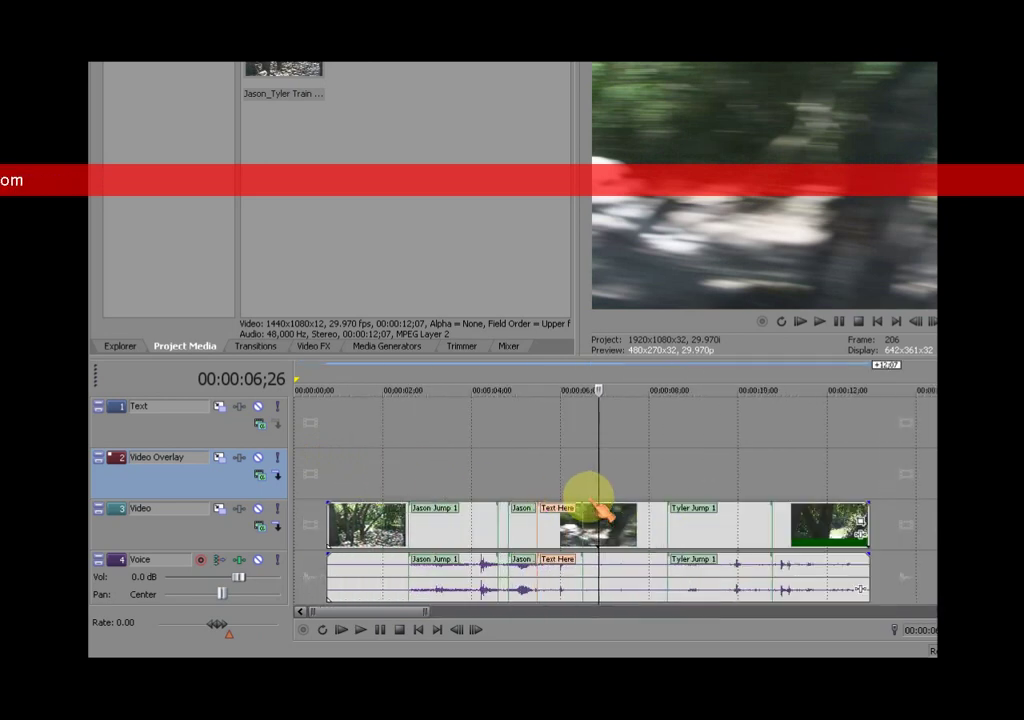
scroll(590, 490, down, 5)
scroll(418, 503, up, 5)
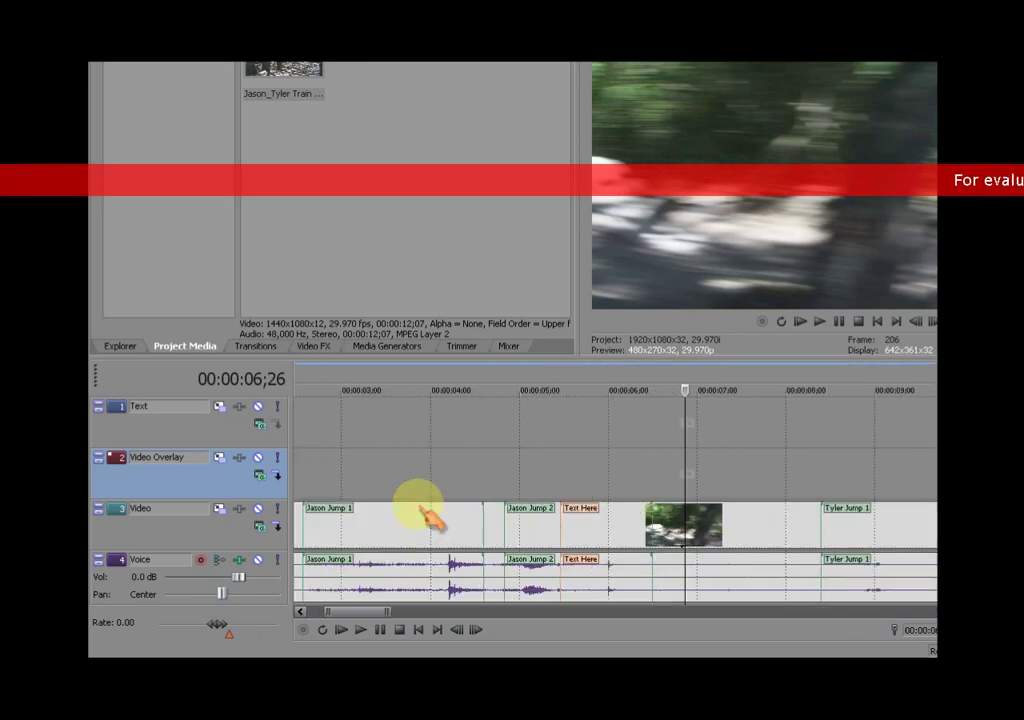